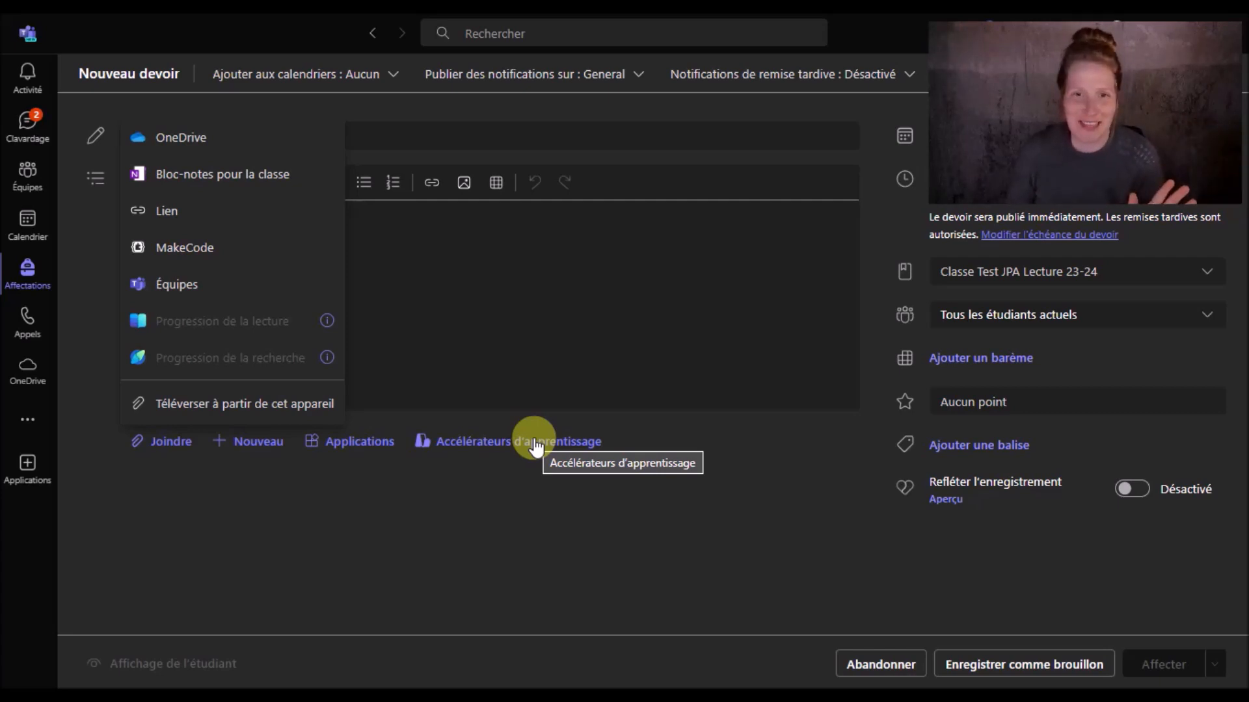
Start a Reading Progress passage from Accélérateurs d'apprentissage and import the Veuve Noire PDF from this computer
left_click(534, 446)
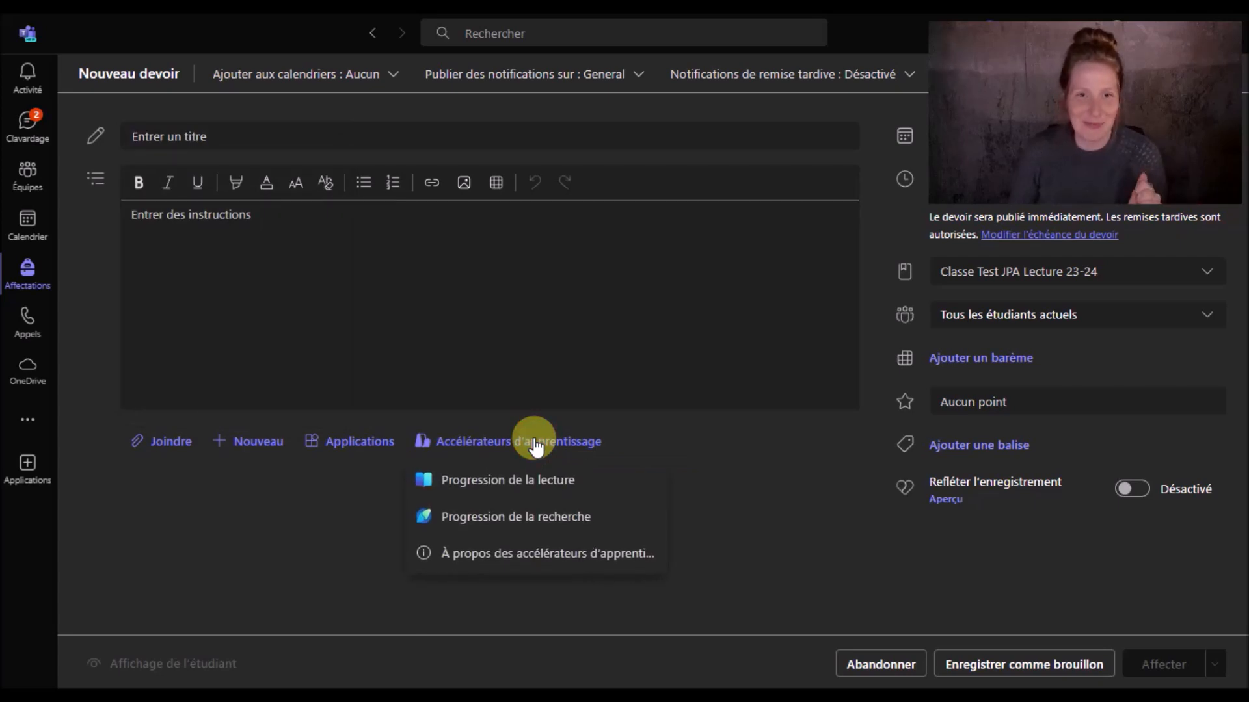
left_click(539, 478)
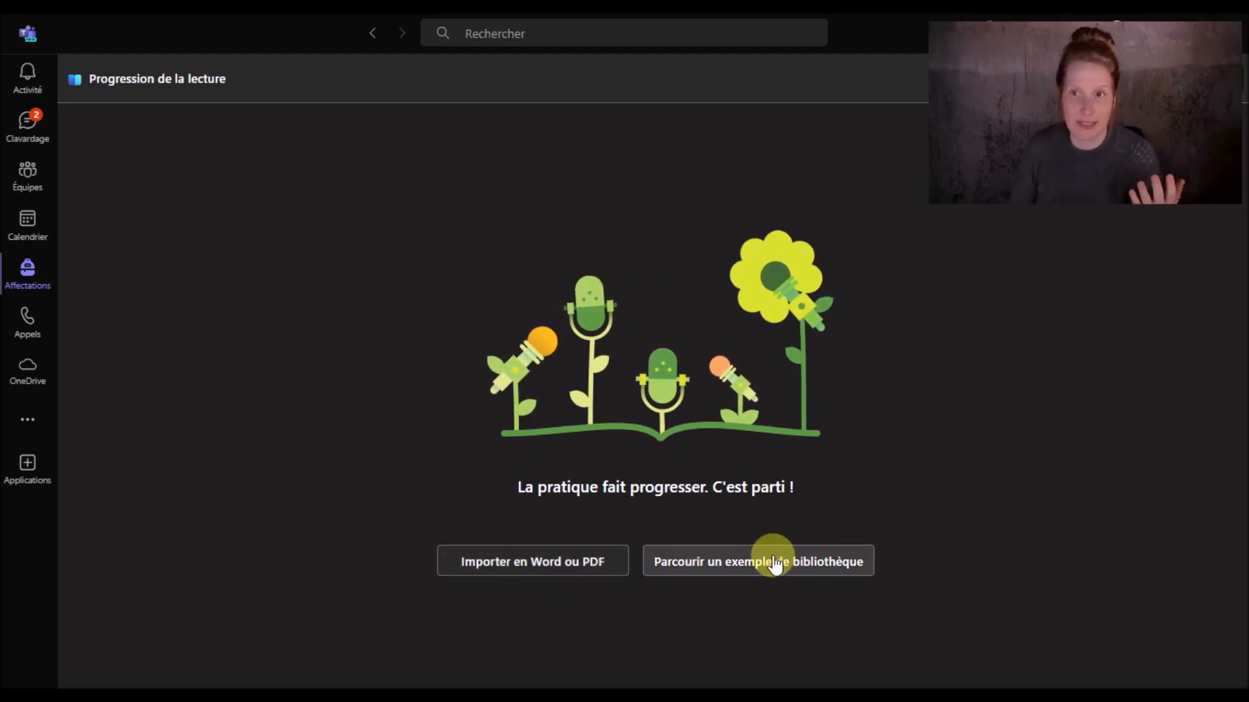
left_click(542, 570)
left_click(539, 528)
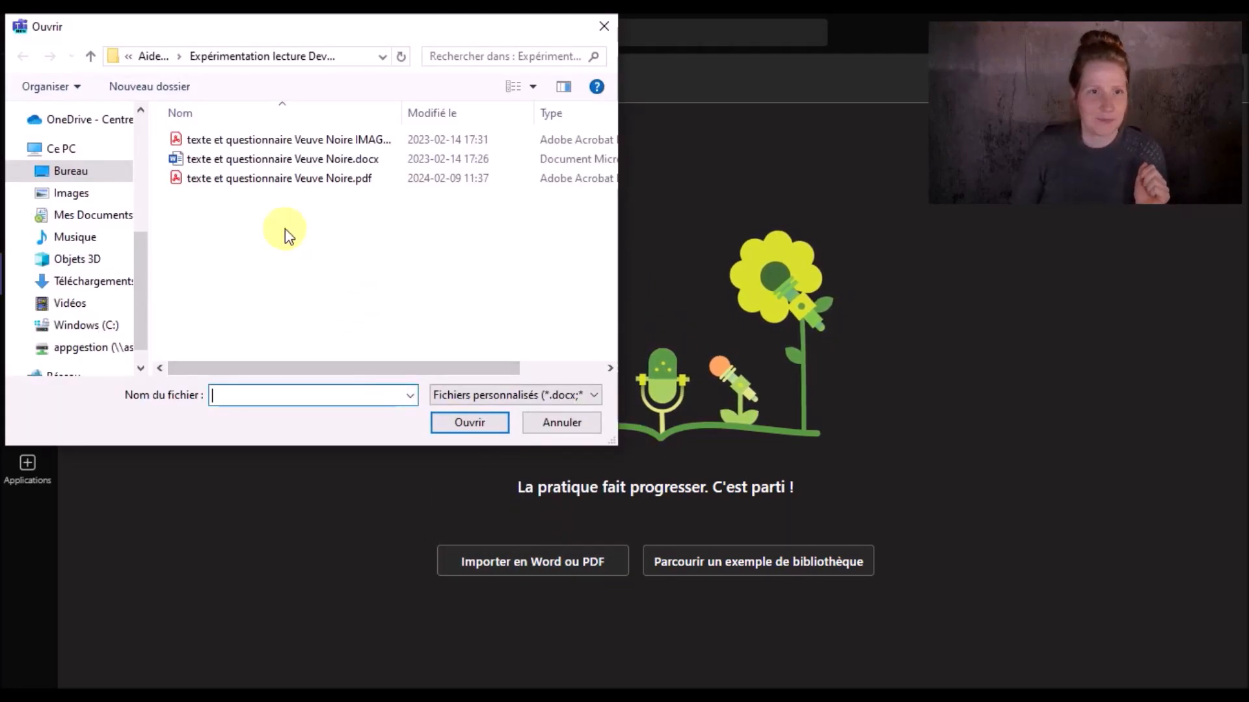
left_click(260, 177)
left_click(474, 421)
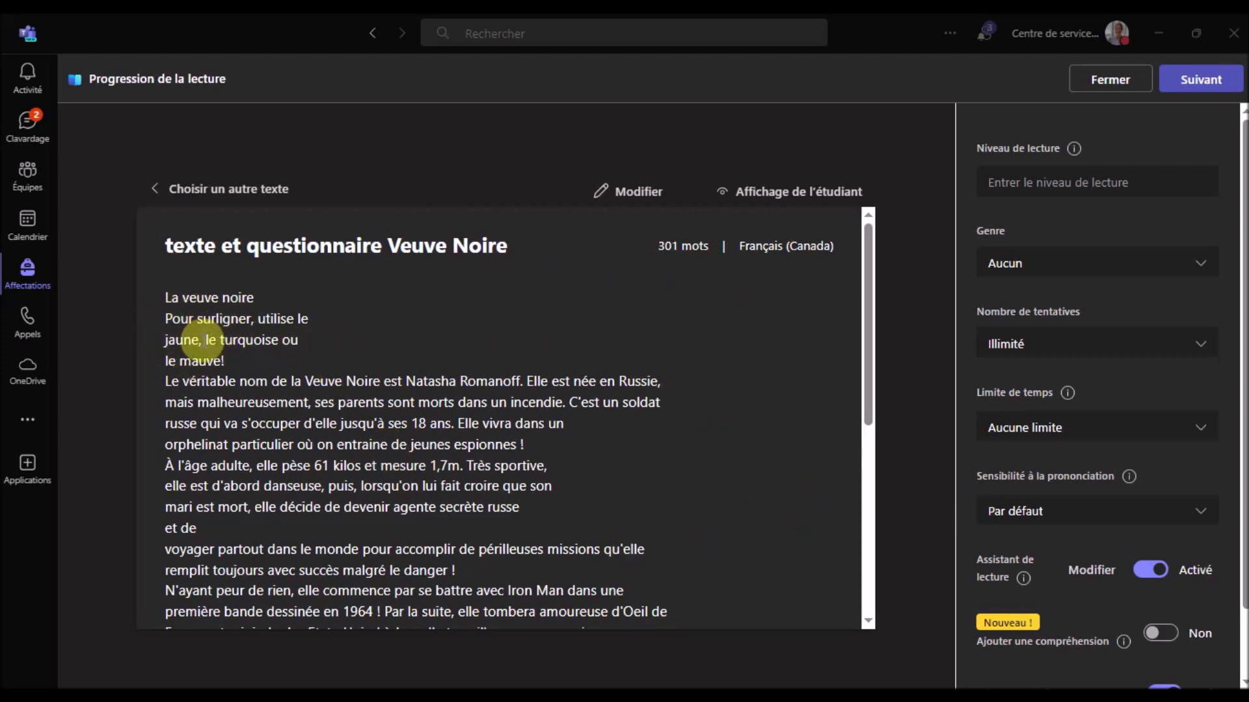
Make the passage editable and delete the 'Pour surligner…' highlighting instruction lines
left_click(625, 195)
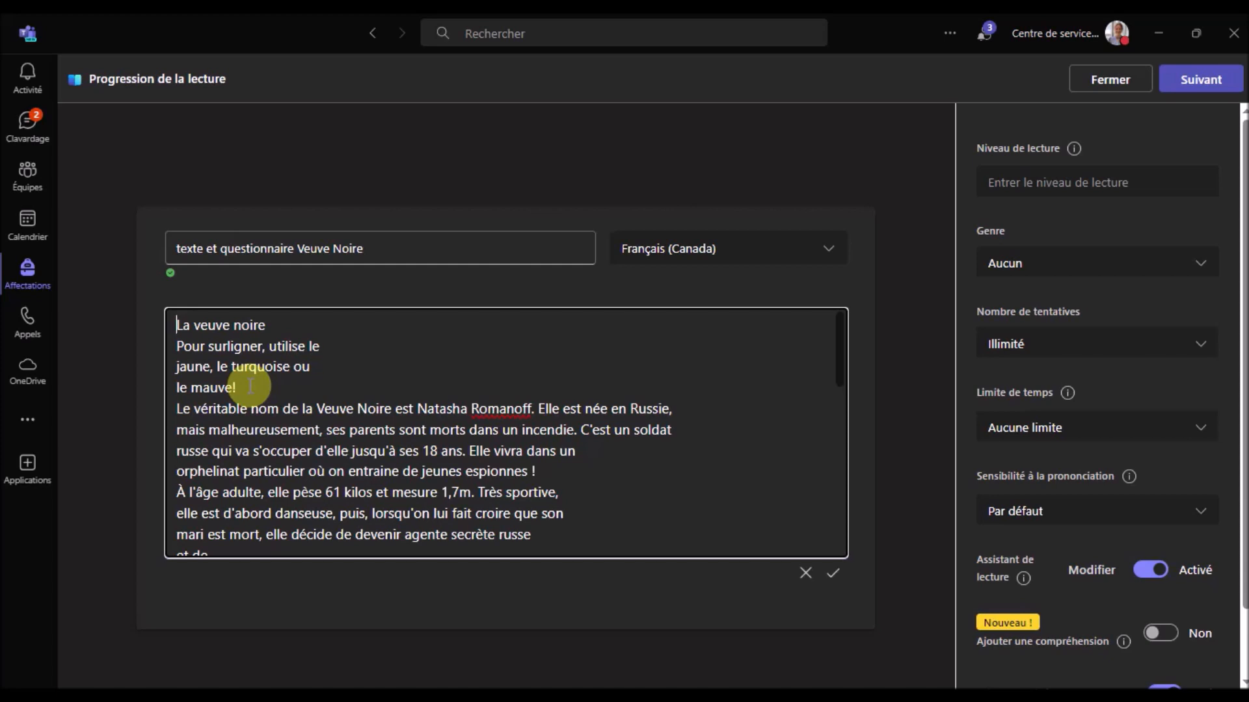
left_click_drag(234, 386, 179, 348)
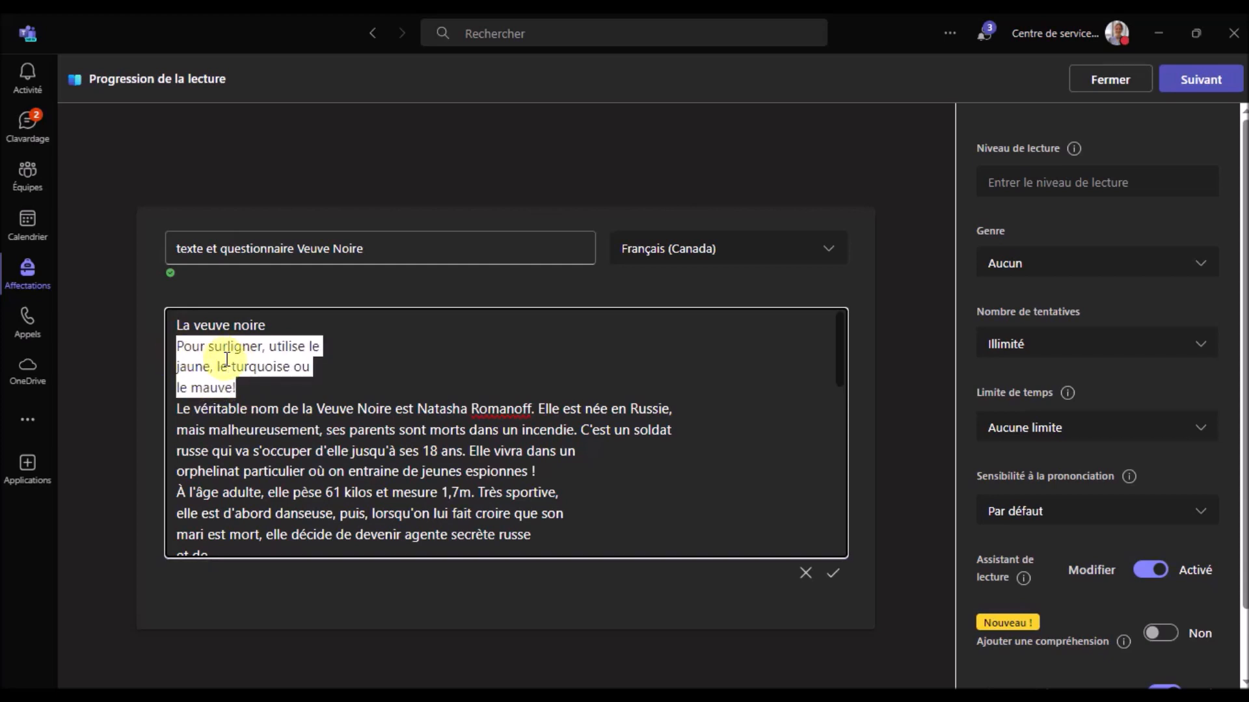
key("Delete")
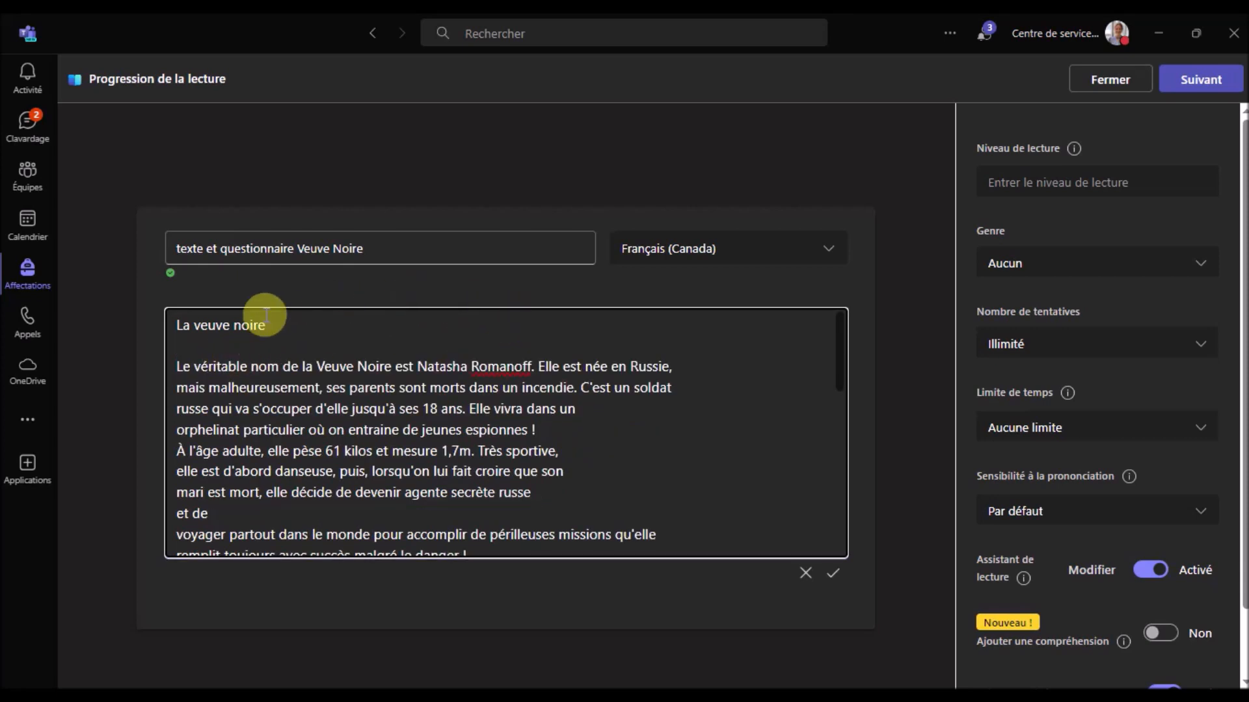
Join the broken lines (after 'et de', 'secrète russe', 'son', 'Très sportive,', 'une') into full paragraphs
scroll(350, 446, "down", 1)
left_click(244, 478)
key("Delete")
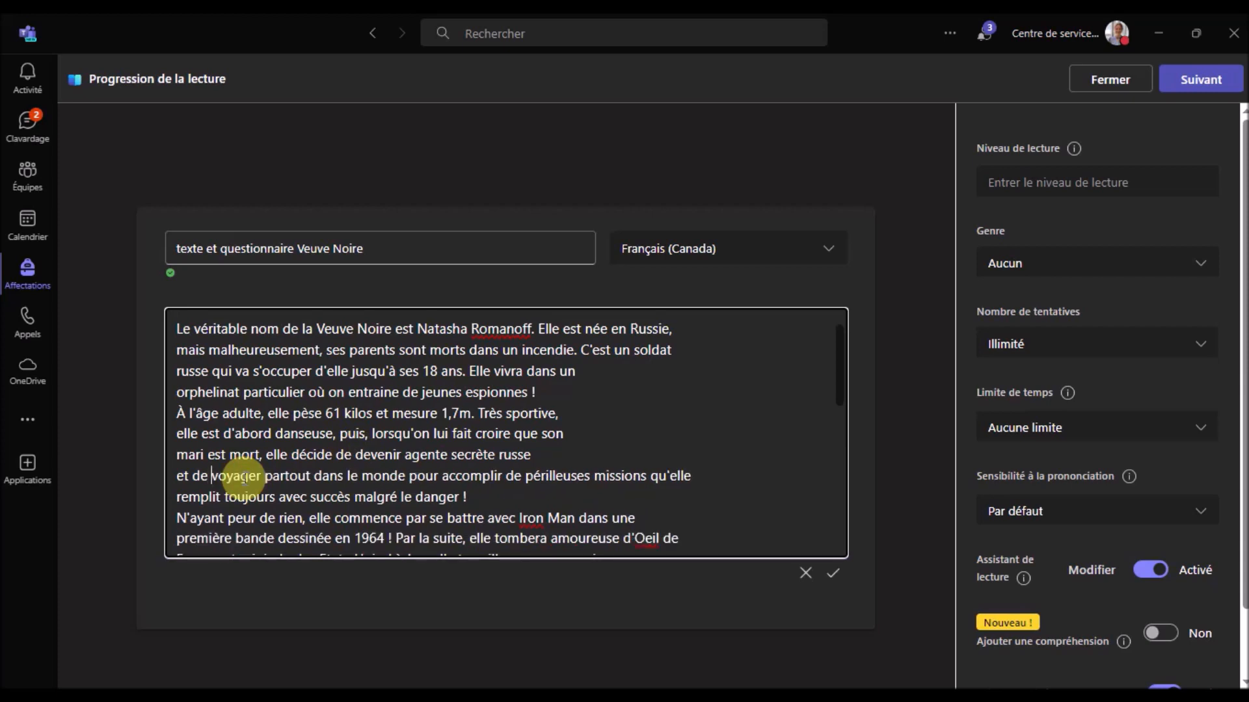
left_click(563, 456)
key("Delete")
left_click(591, 436)
key("Delete")
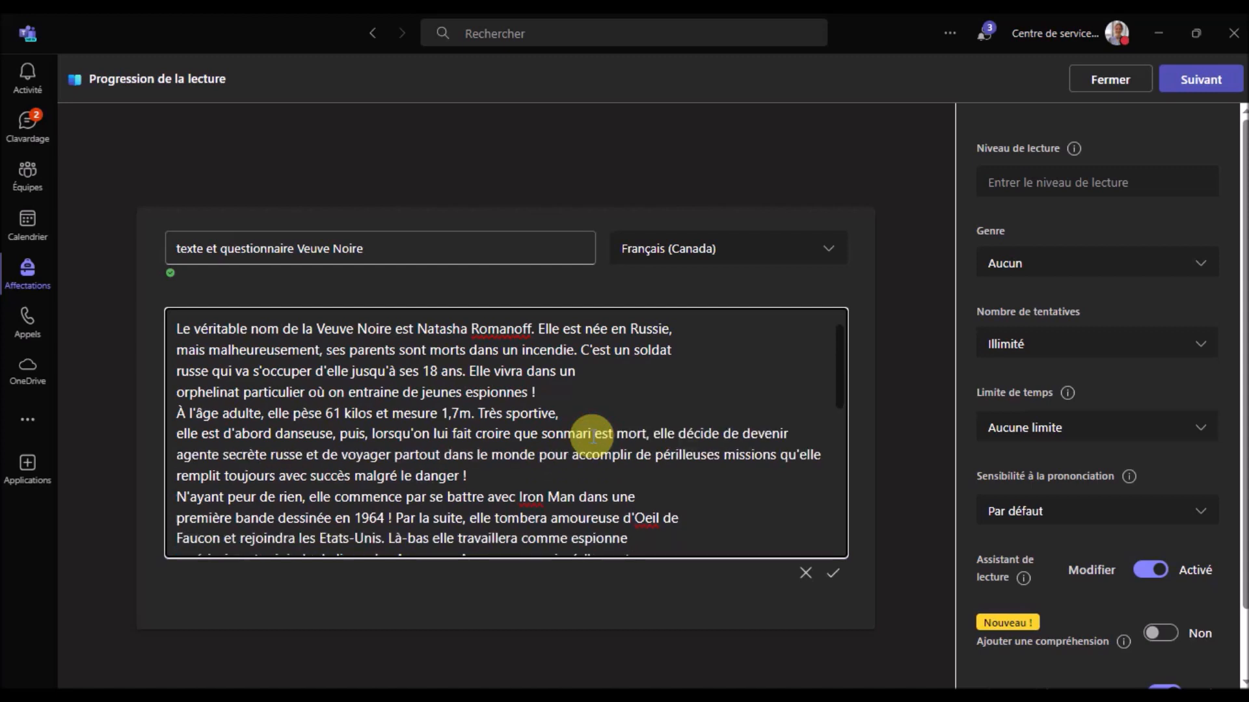
left_click(637, 414)
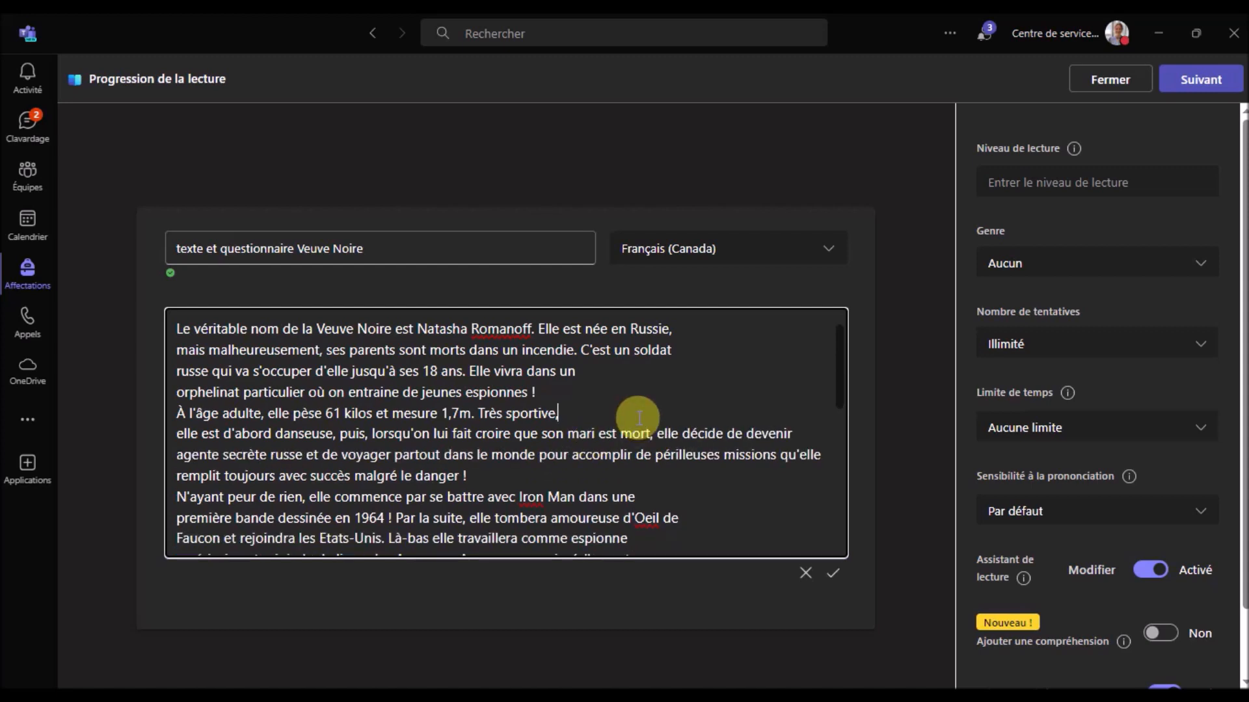
key("Delete")
scroll(328, 385, "down", 2)
left_click(660, 426)
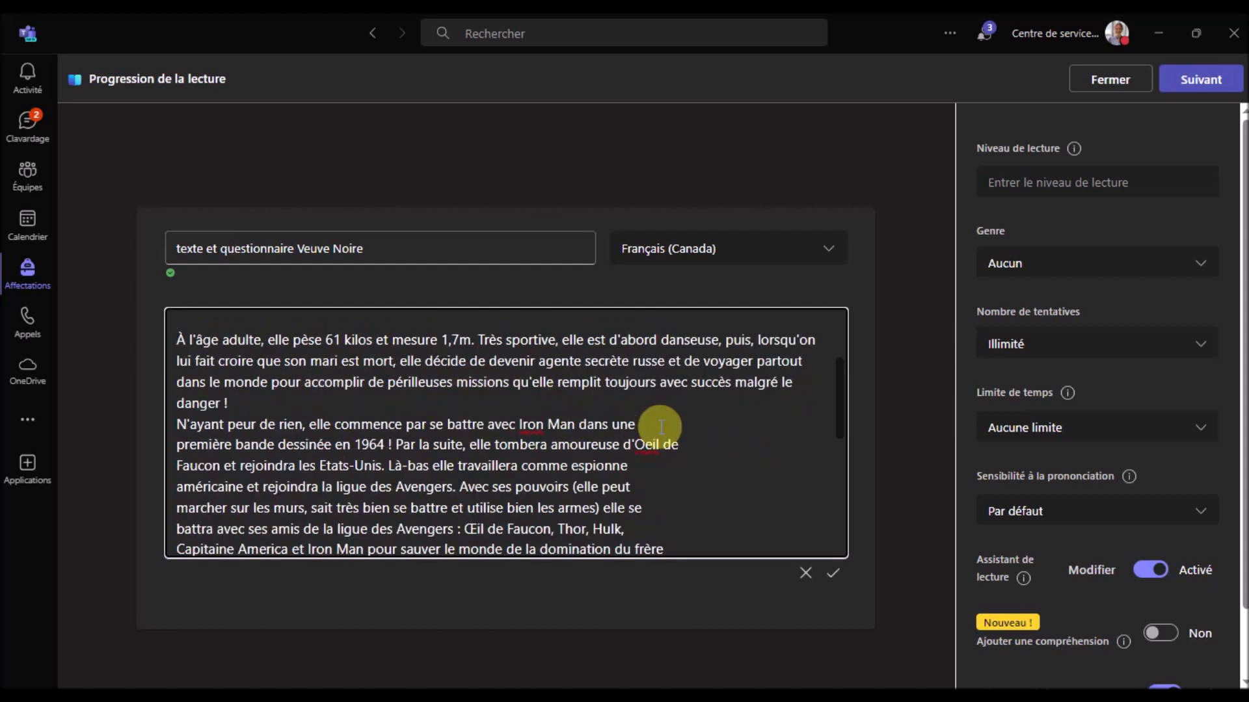
key("Delete")
left_click(572, 450)
key("Delete")
left_click(599, 468)
key("Delete")
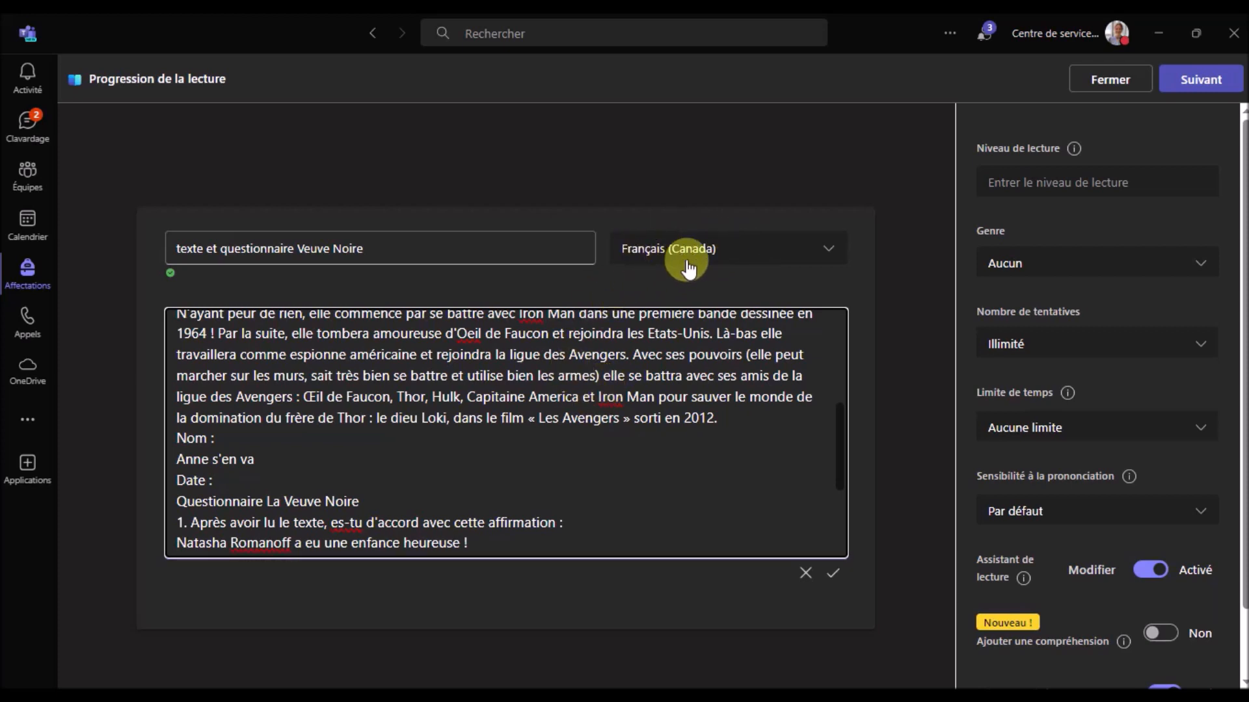
Keep the passage language set to Français (Canada) and review the full text
left_click(720, 251)
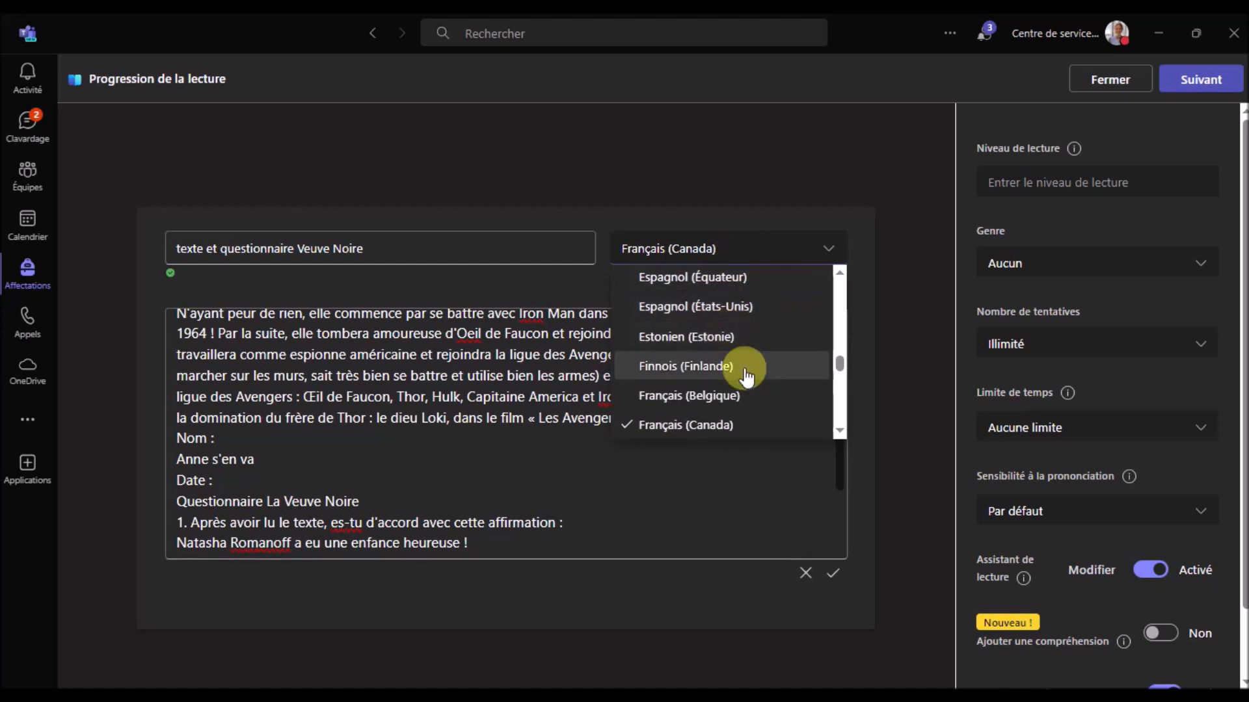
scroll(748, 403, "down", 1)
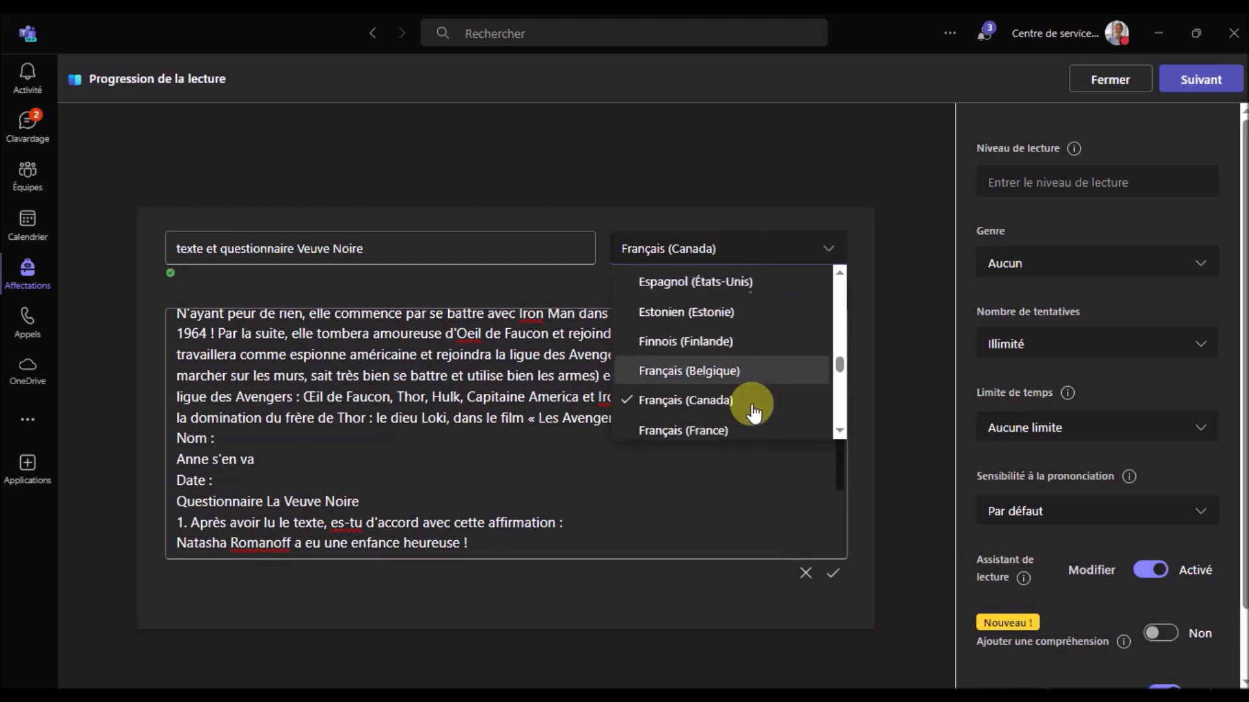
left_click(712, 399)
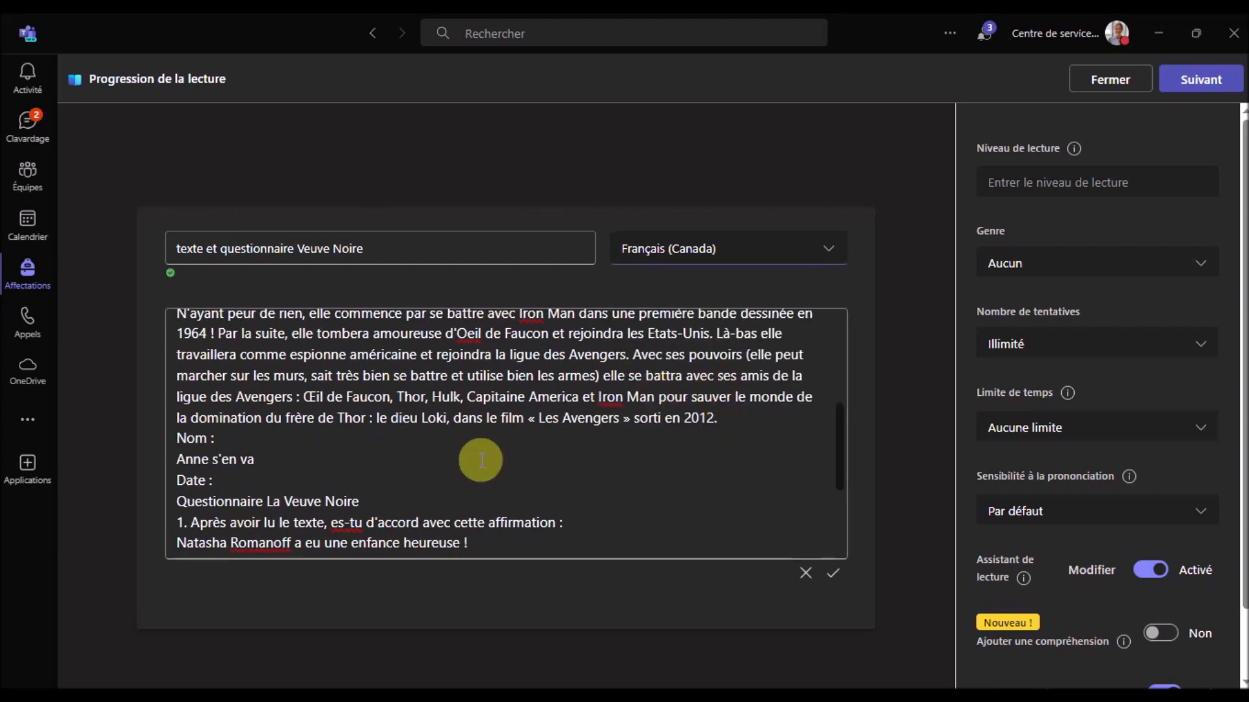
scroll(195, 520, "down", 3)
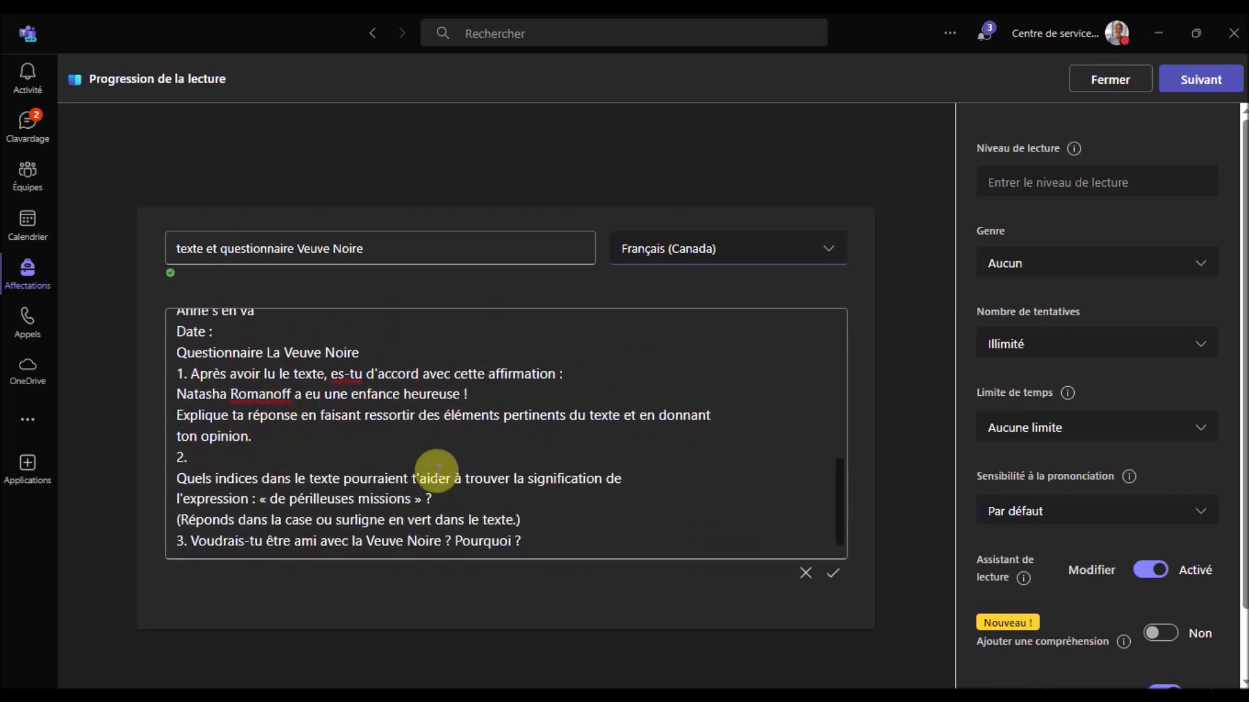
scroll(1120, 657, "down", 1)
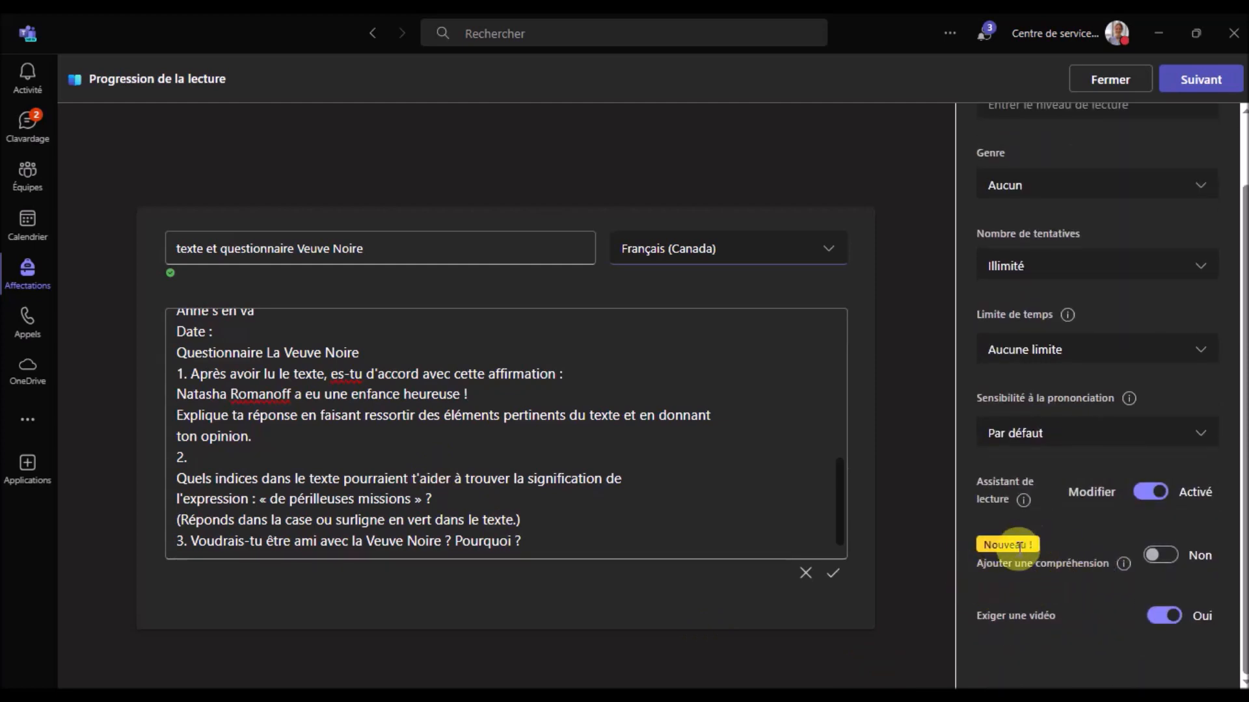
scroll(1050, 543, "up", 1)
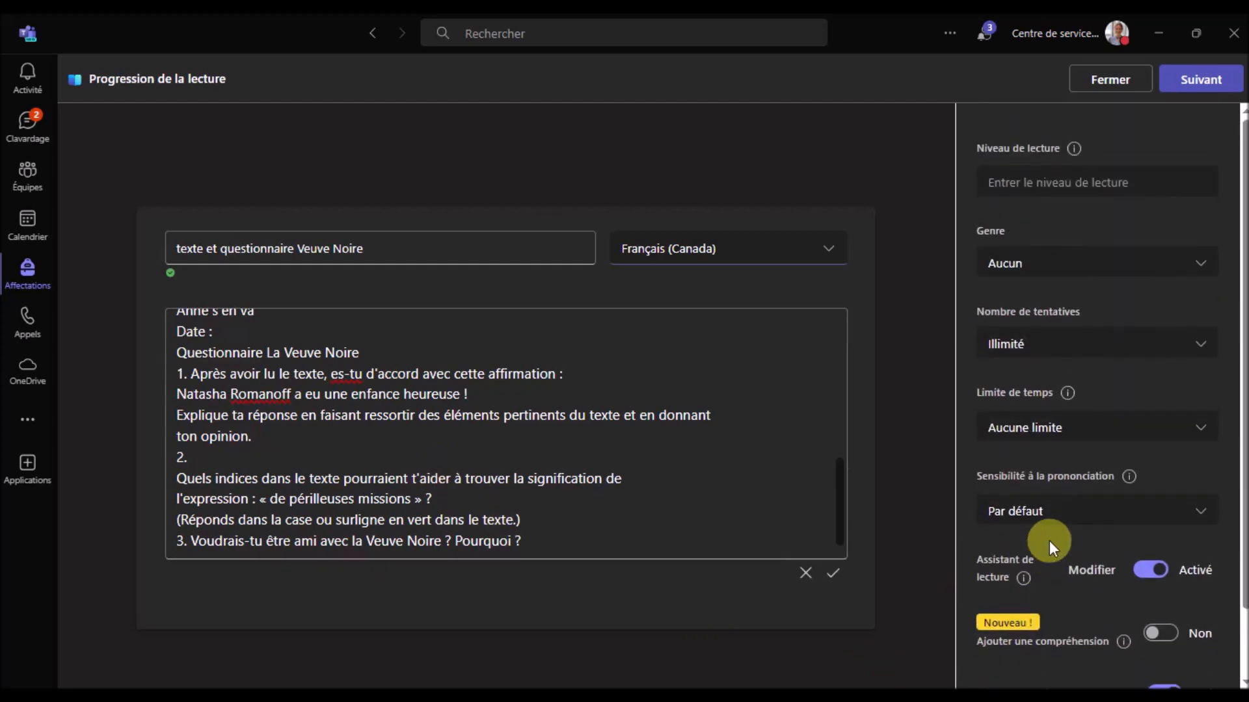
left_click(1021, 182)
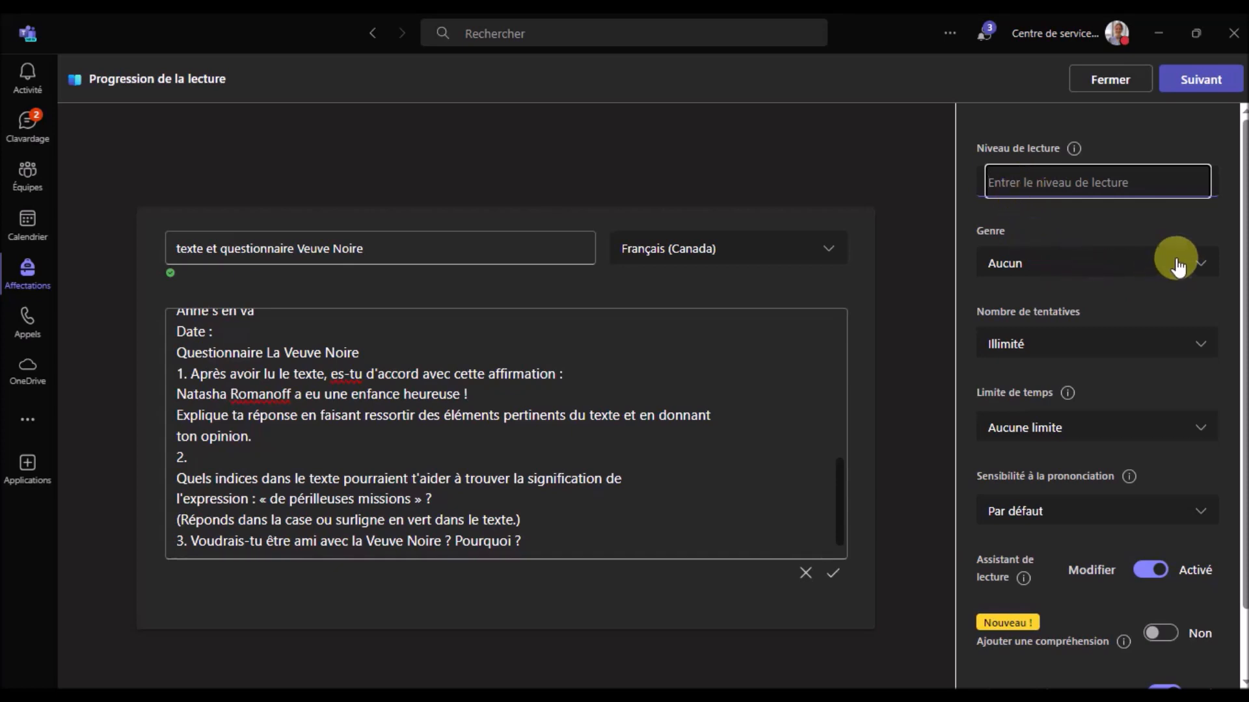
left_click(1200, 265)
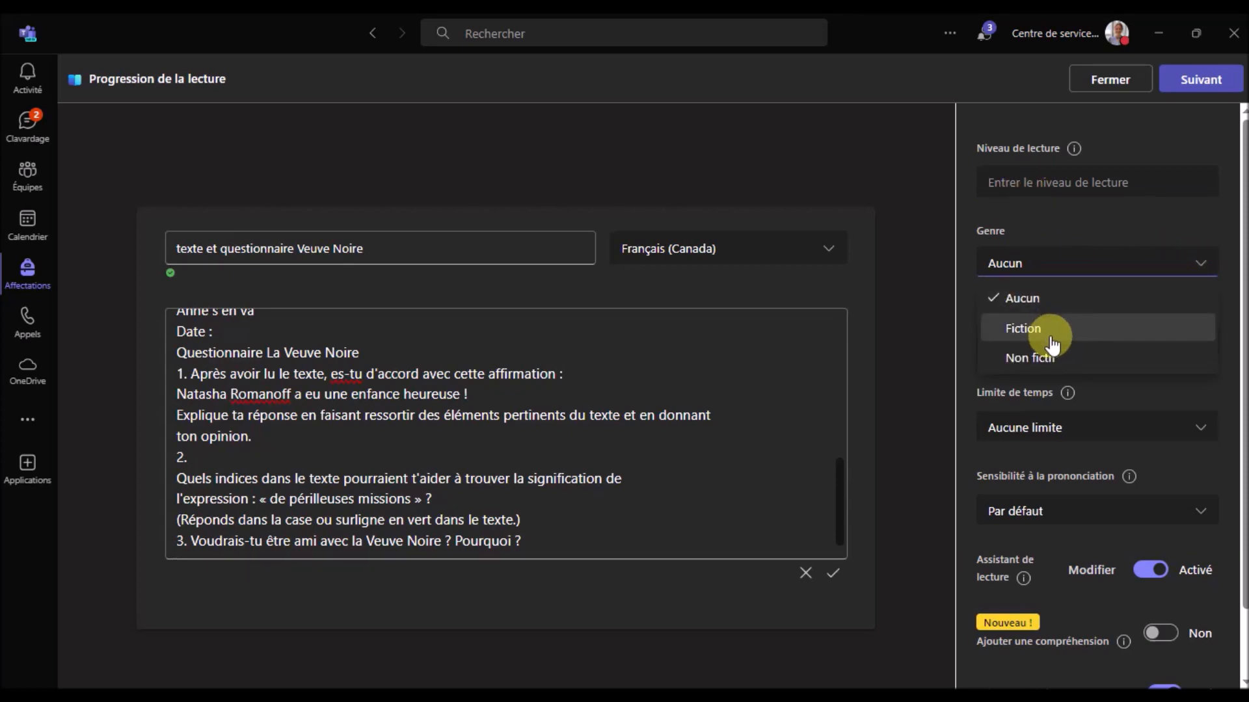
left_click(969, 217)
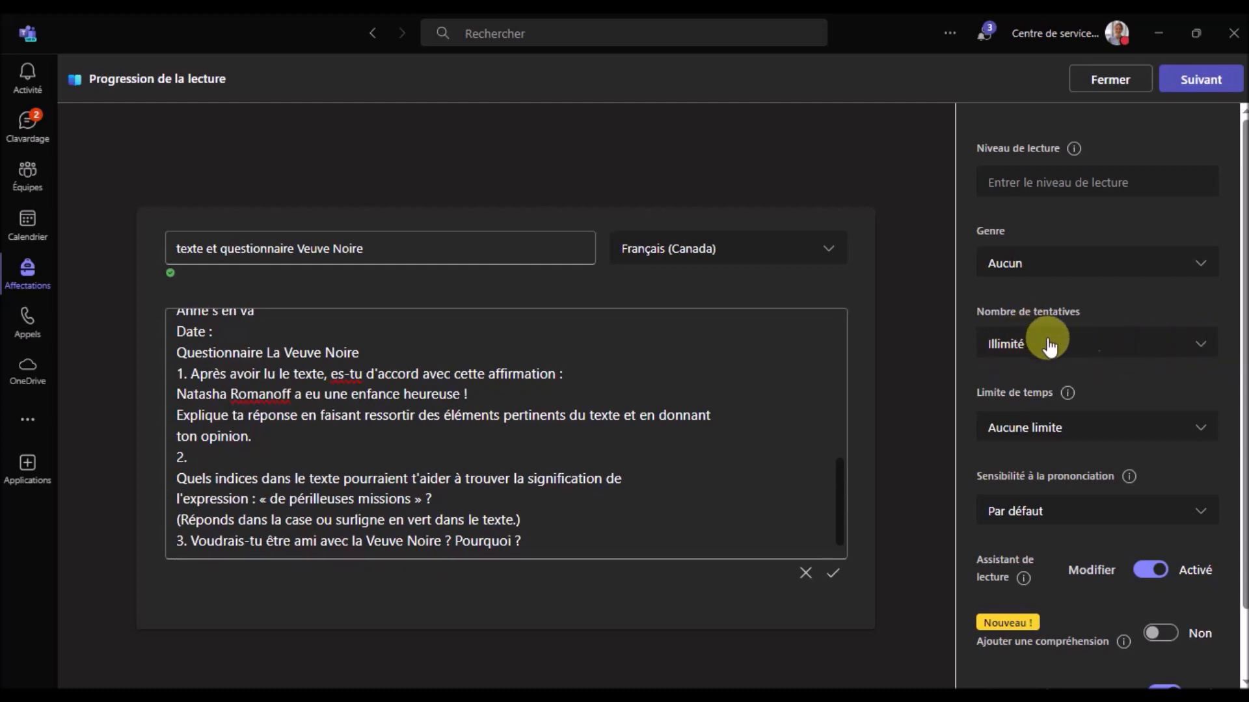
left_click(1201, 351)
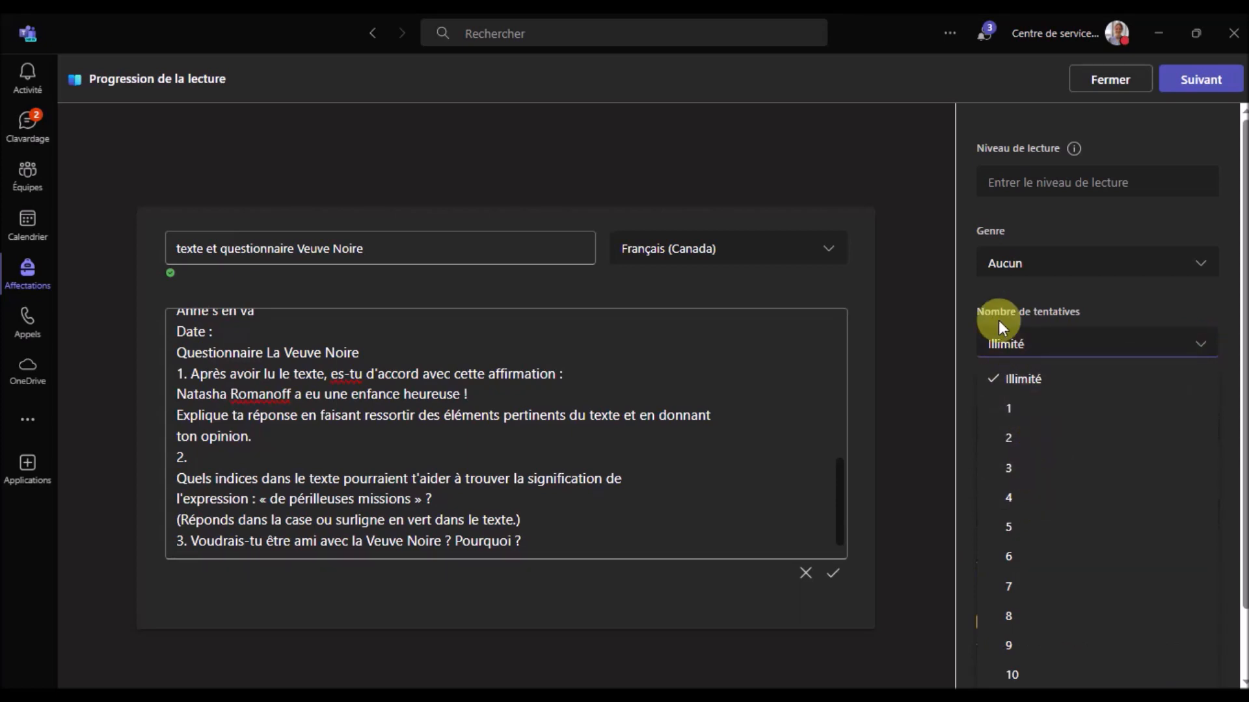
left_click(985, 294)
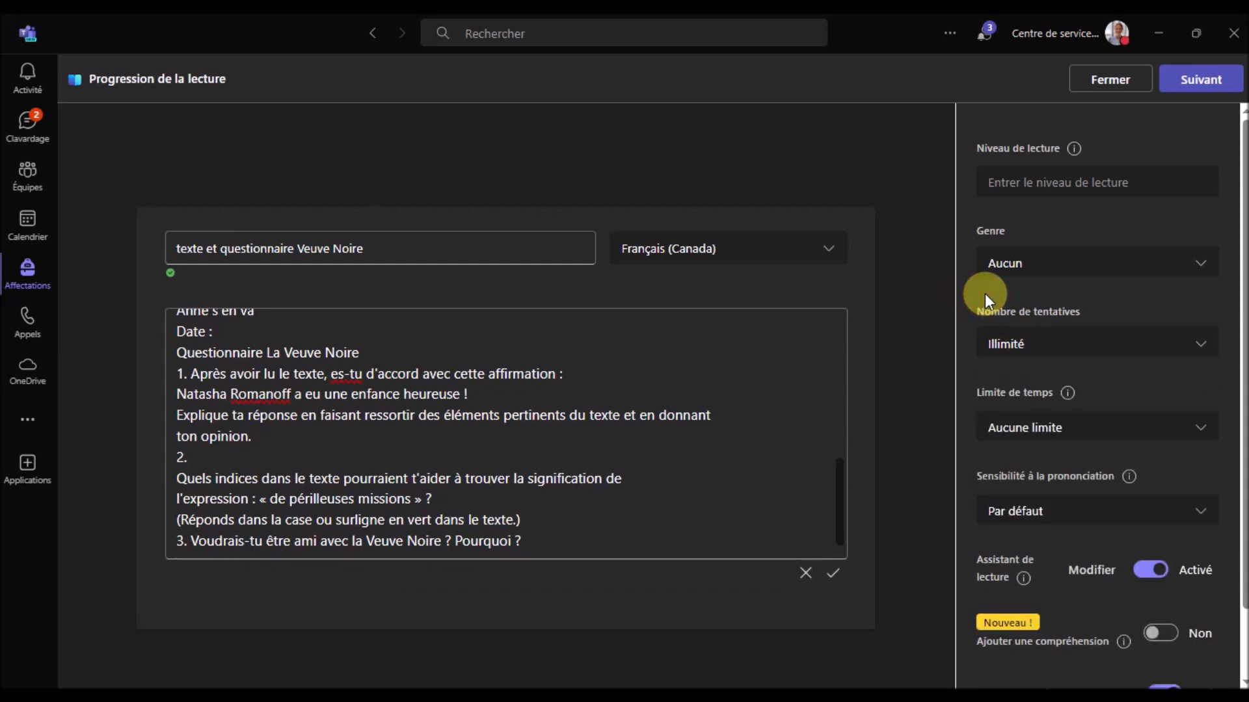
Keep the time limit at Aucune limite and pronunciation sensitivity at Par défaut, leaving the reading assistant on
left_click(1200, 427)
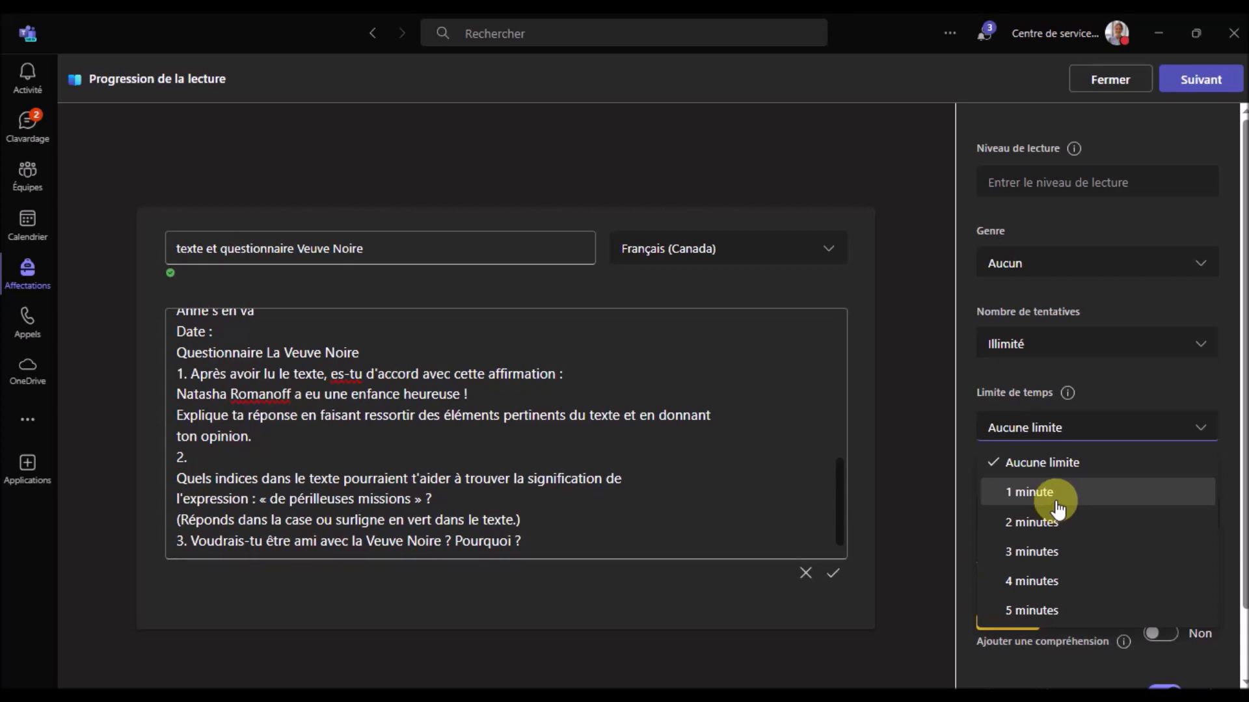
left_click(965, 459)
mouse_move(1128, 479)
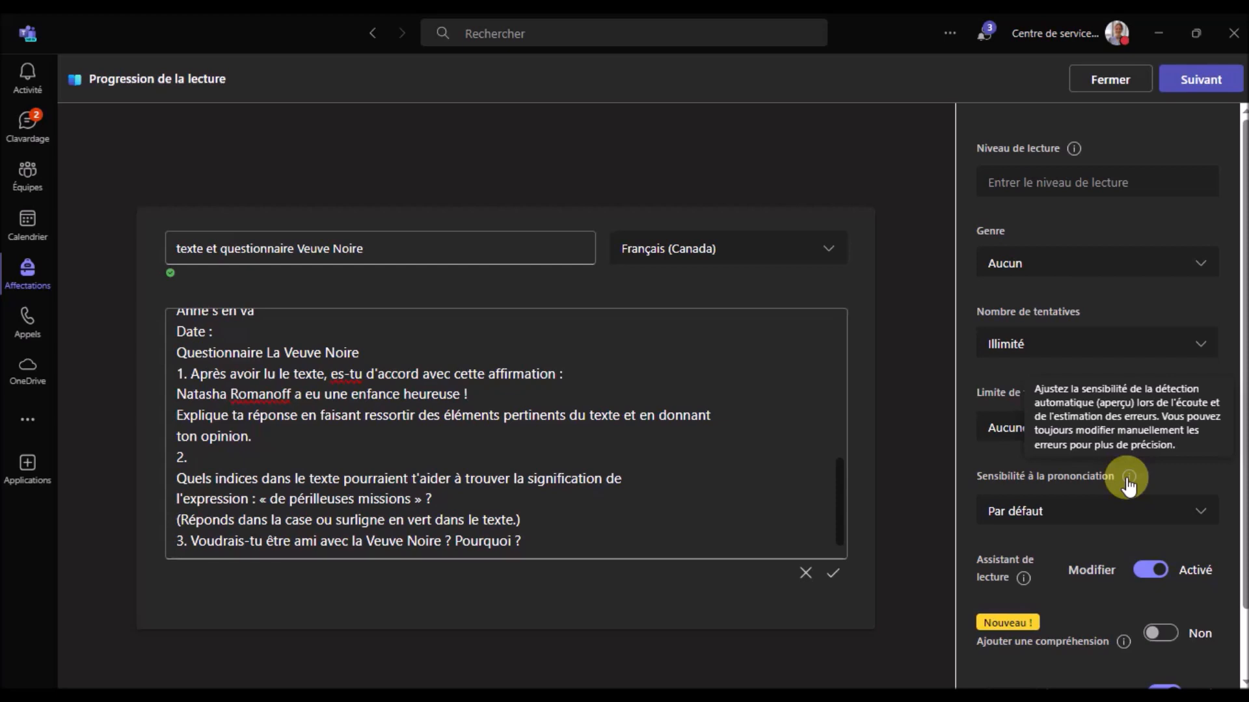
left_click(1199, 514)
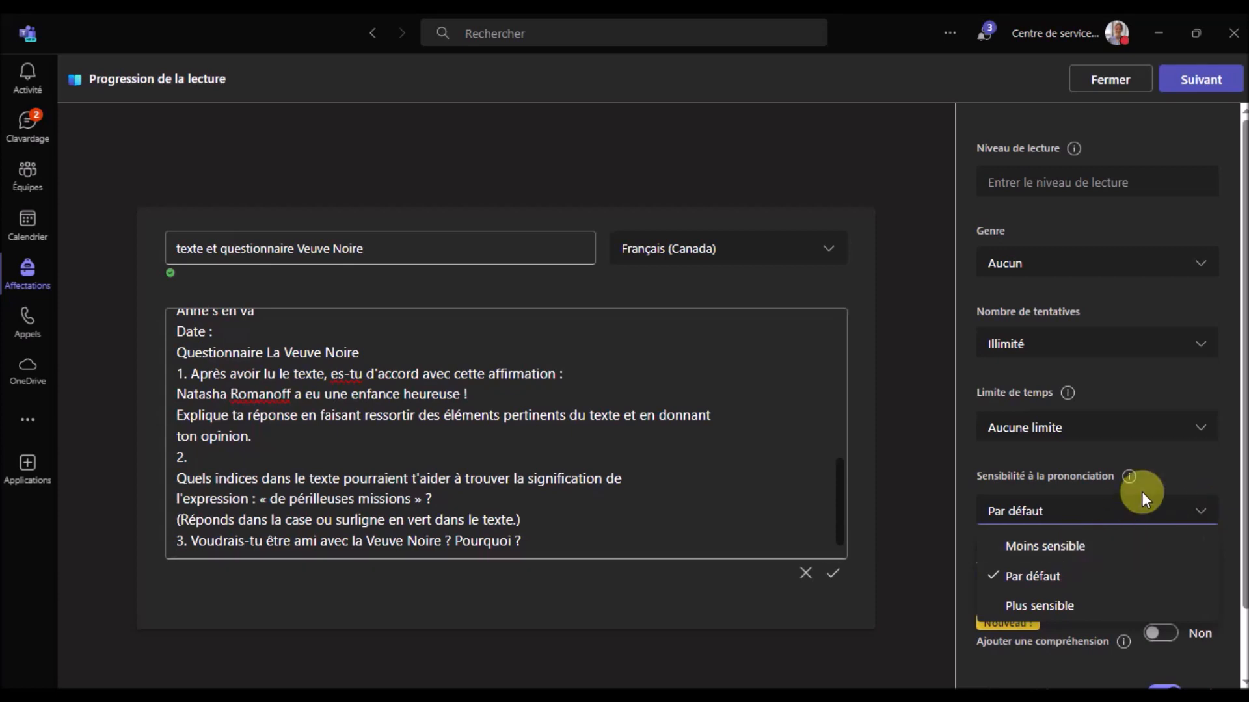
left_click(1167, 467)
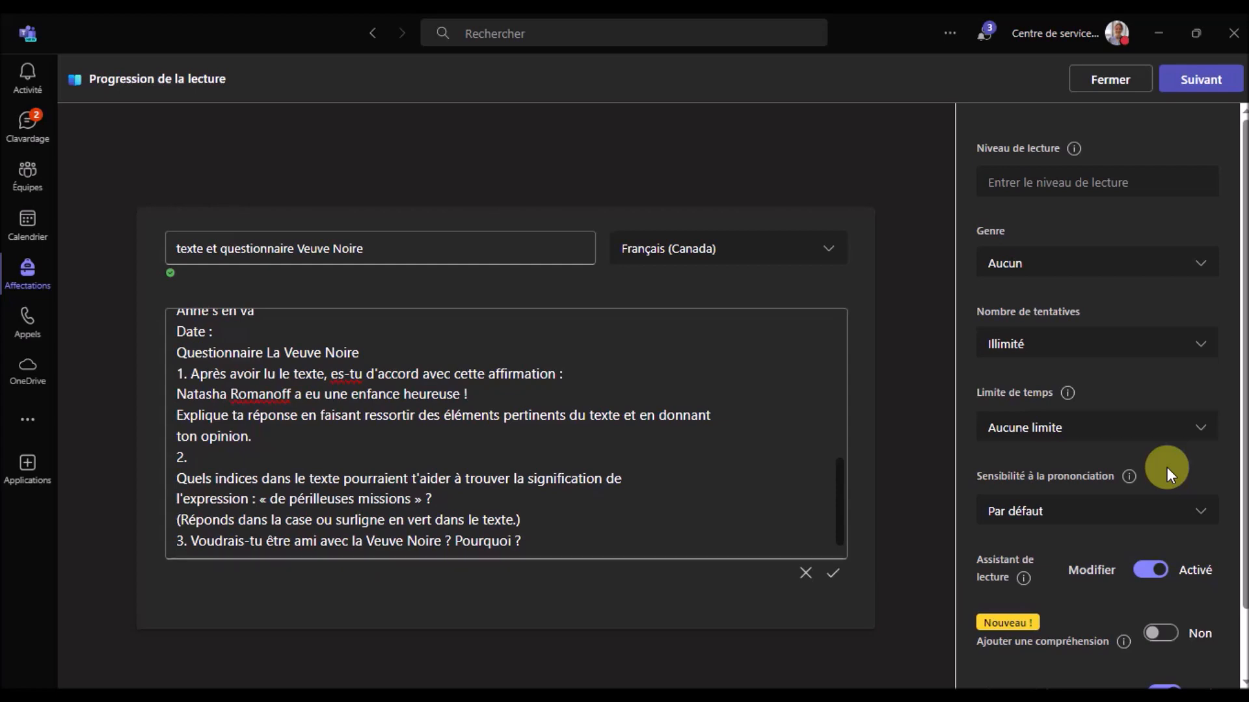
scroll(1112, 488, "down", 1)
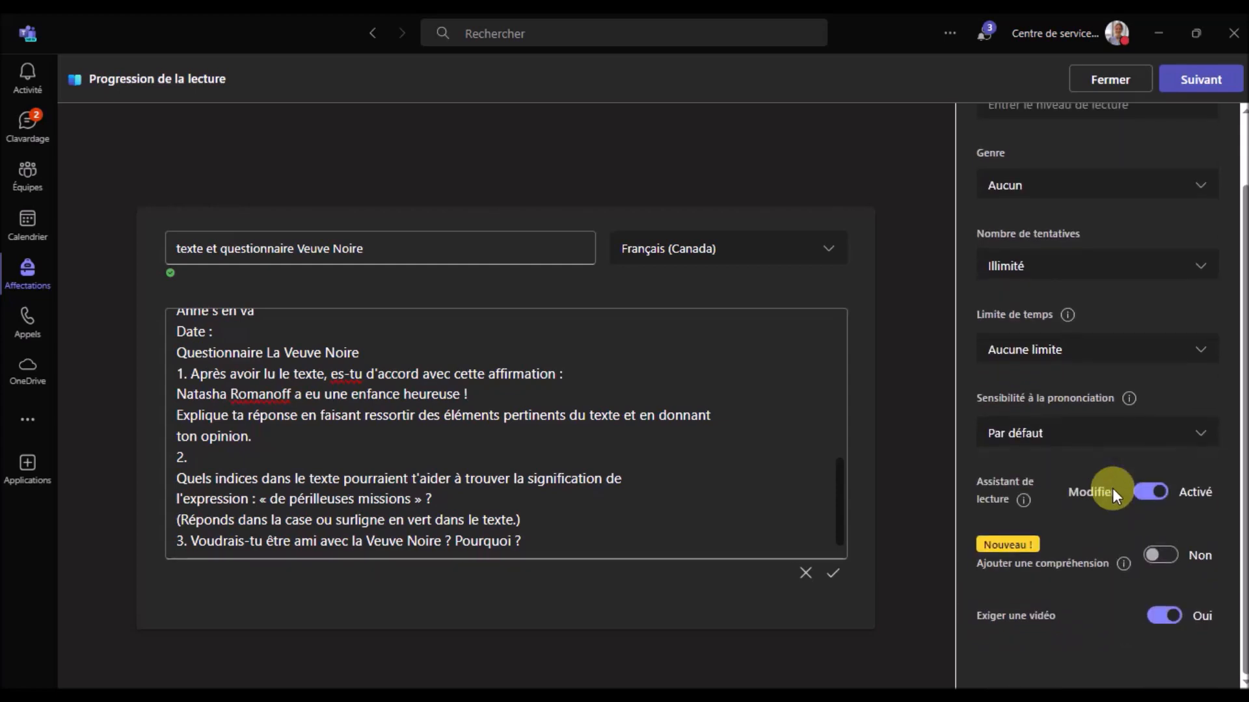
mouse_move(1025, 504)
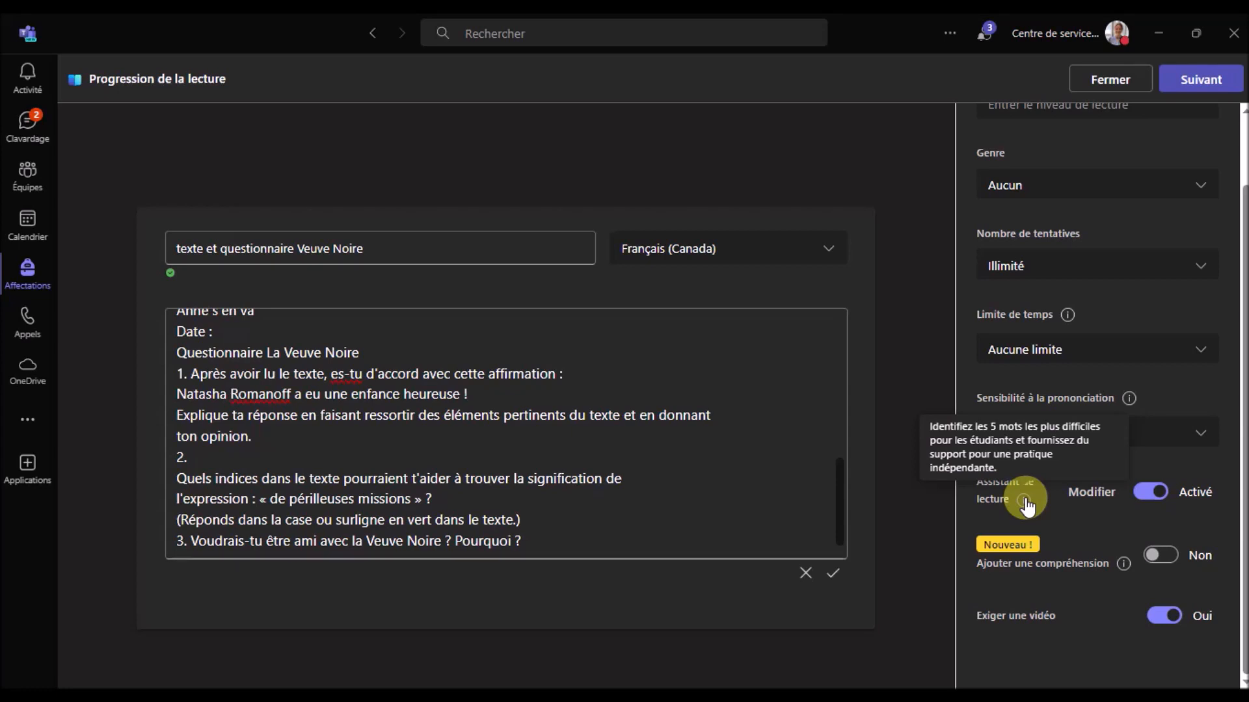
left_click(1095, 491)
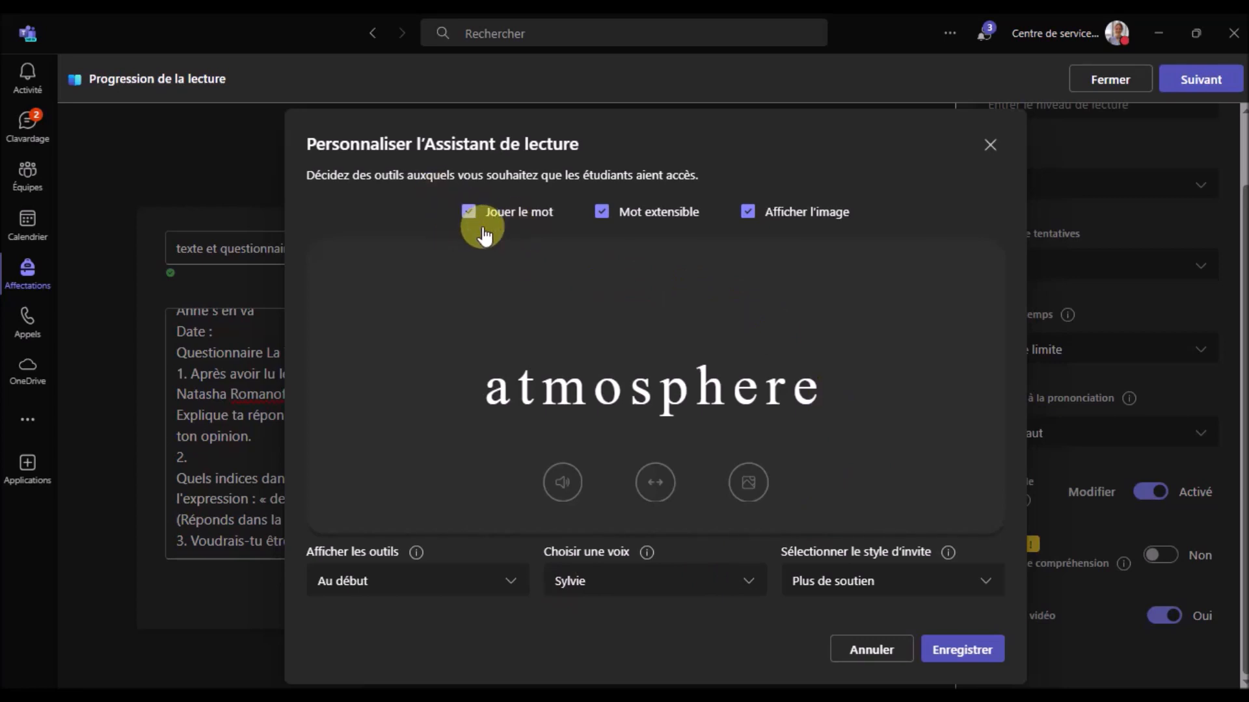
left_click(602, 216)
left_click(602, 217)
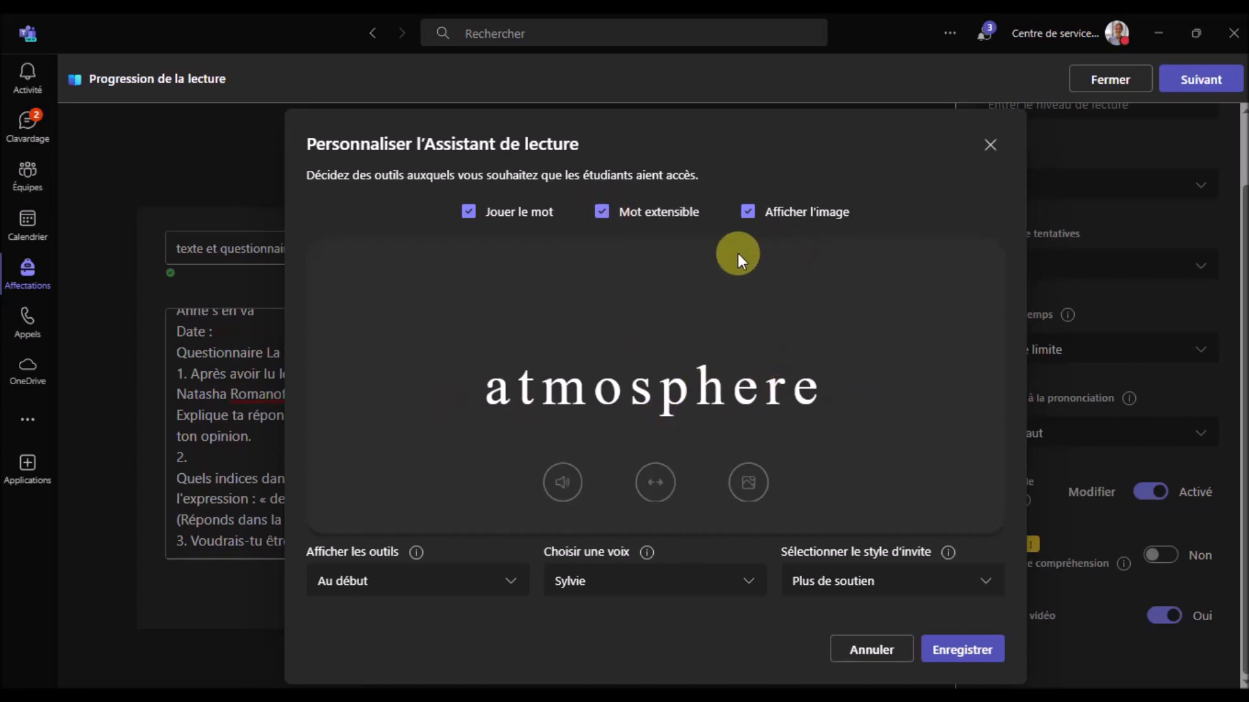
left_click(748, 213)
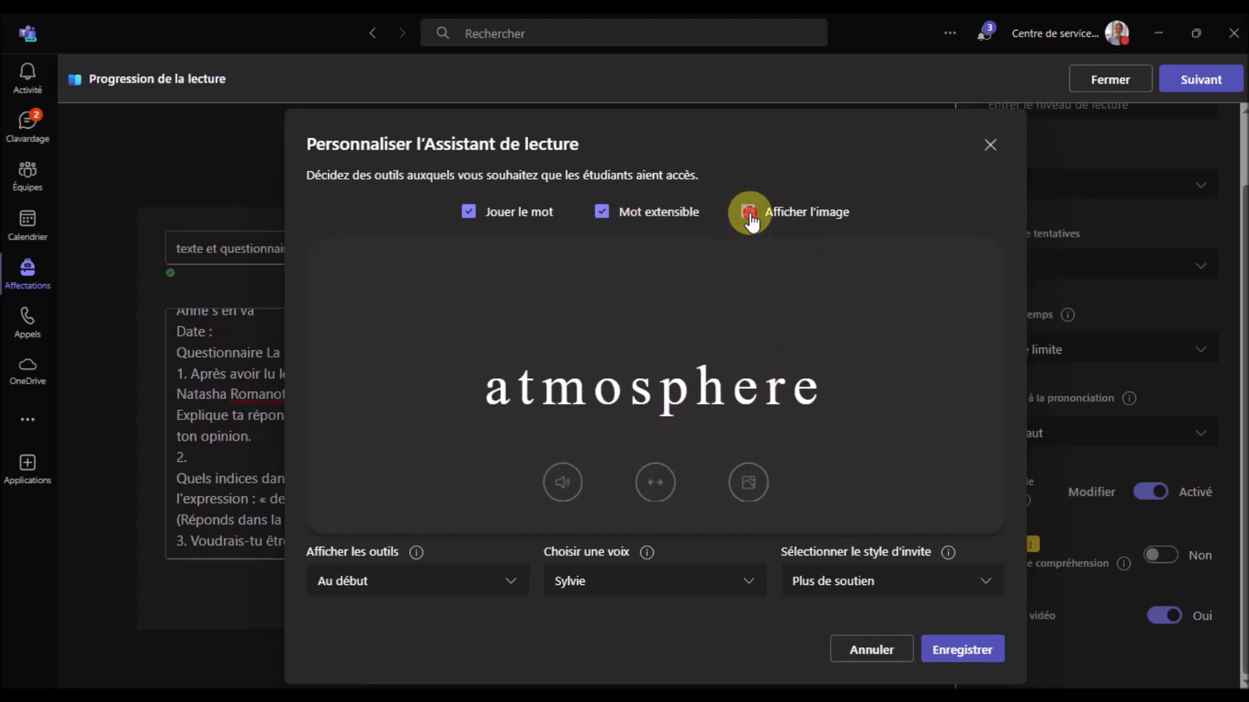
left_click(748, 213)
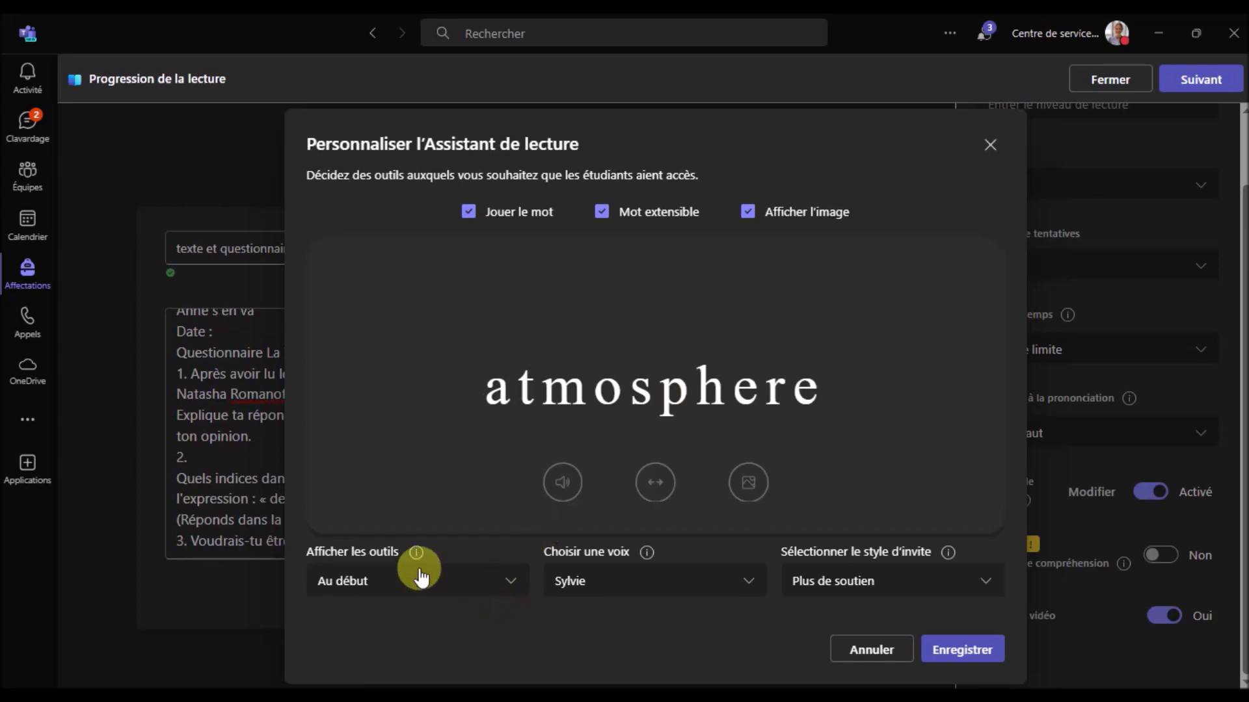
left_click(514, 582)
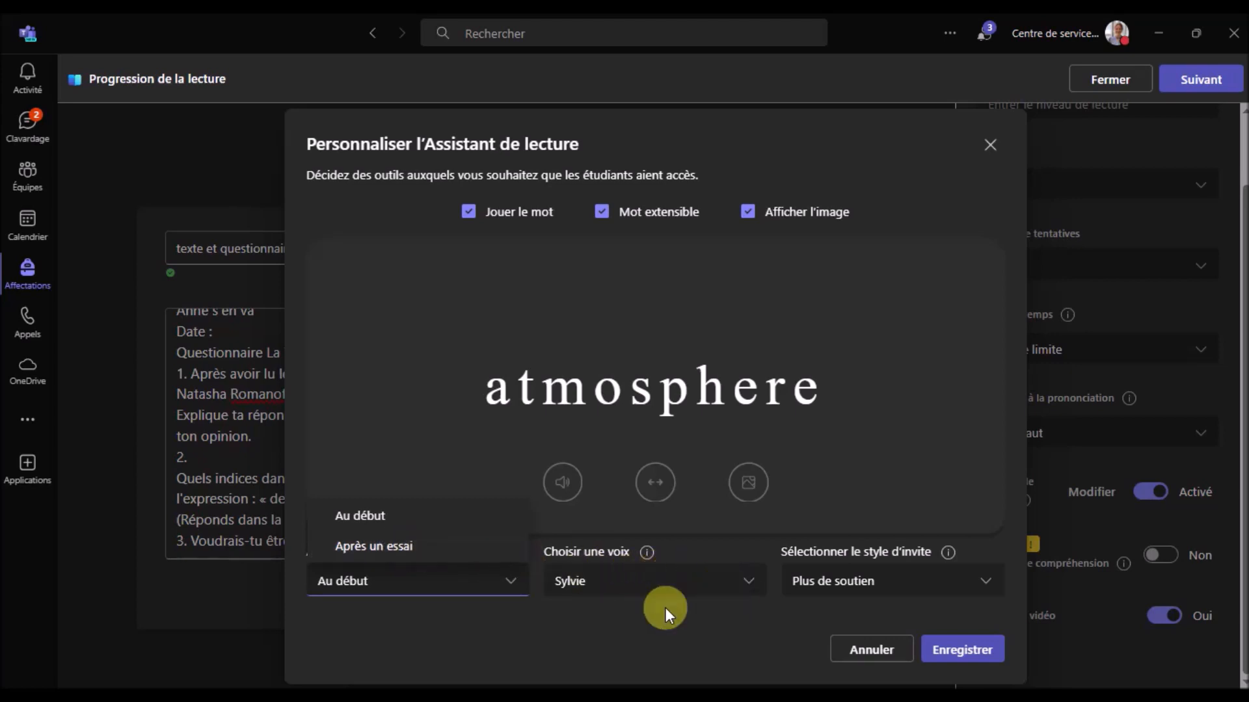
left_click(744, 583)
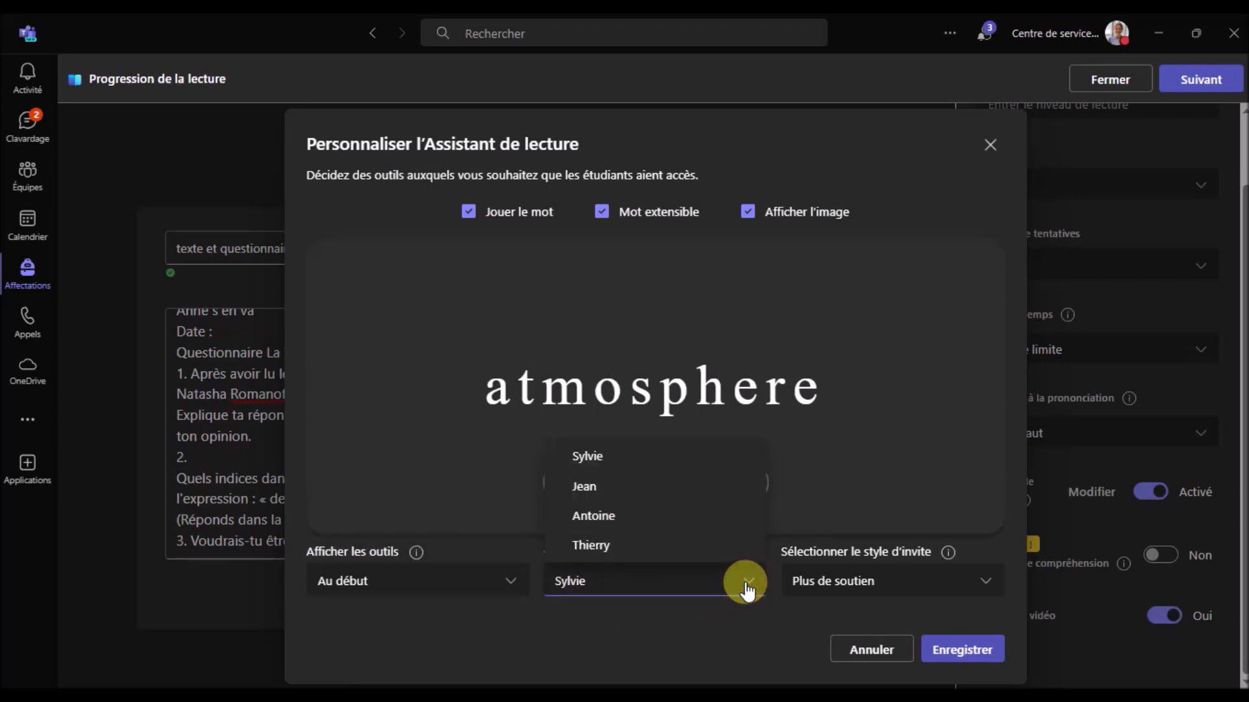
left_click(746, 585)
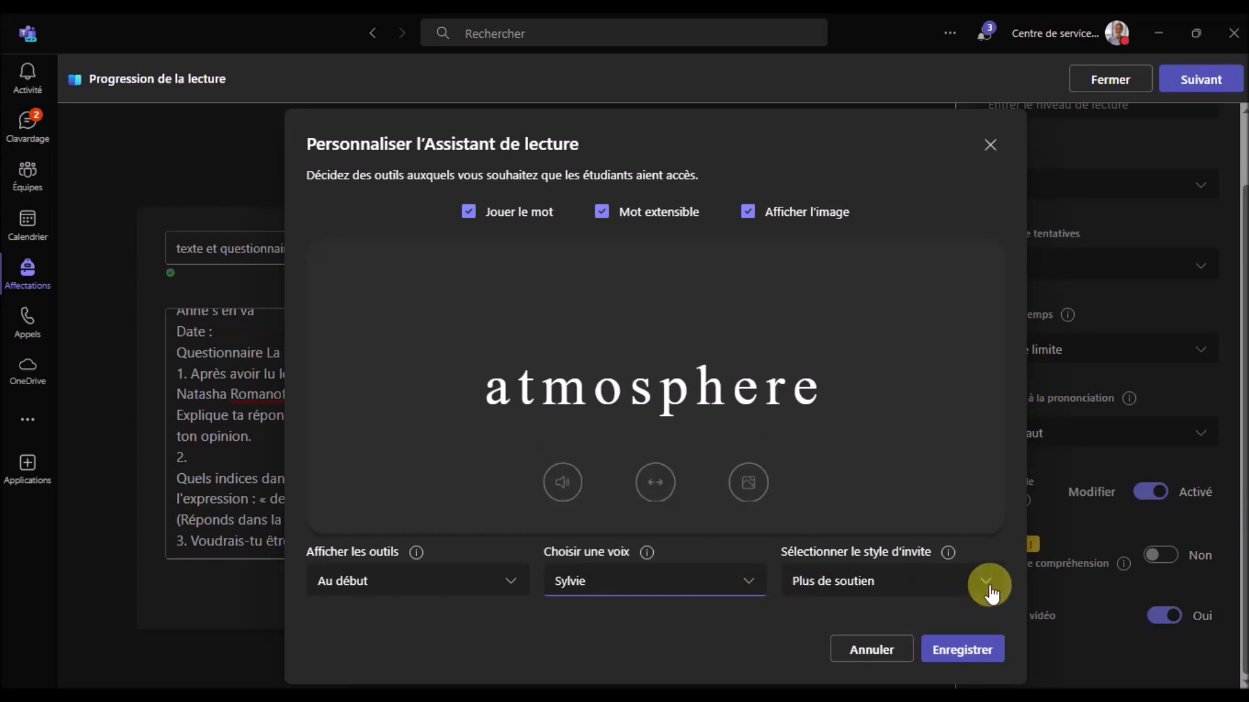
left_click(987, 583)
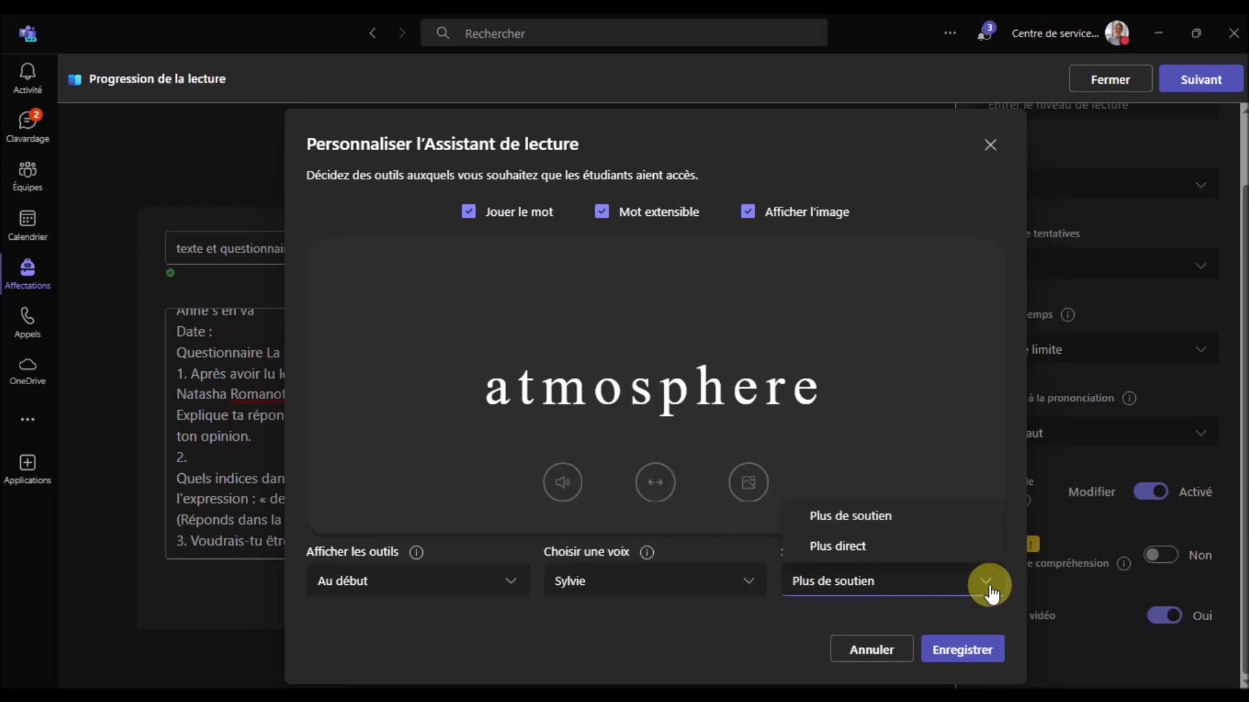
left_click(728, 662)
mouse_move(949, 559)
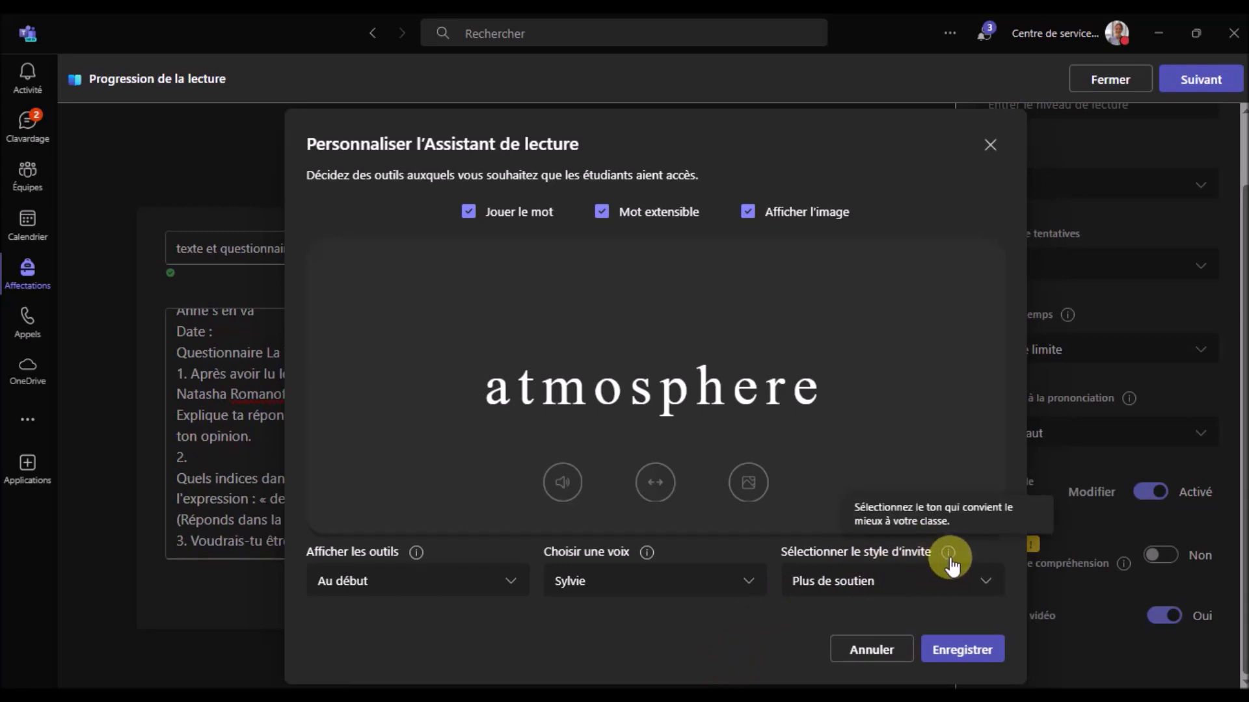
left_click(987, 584)
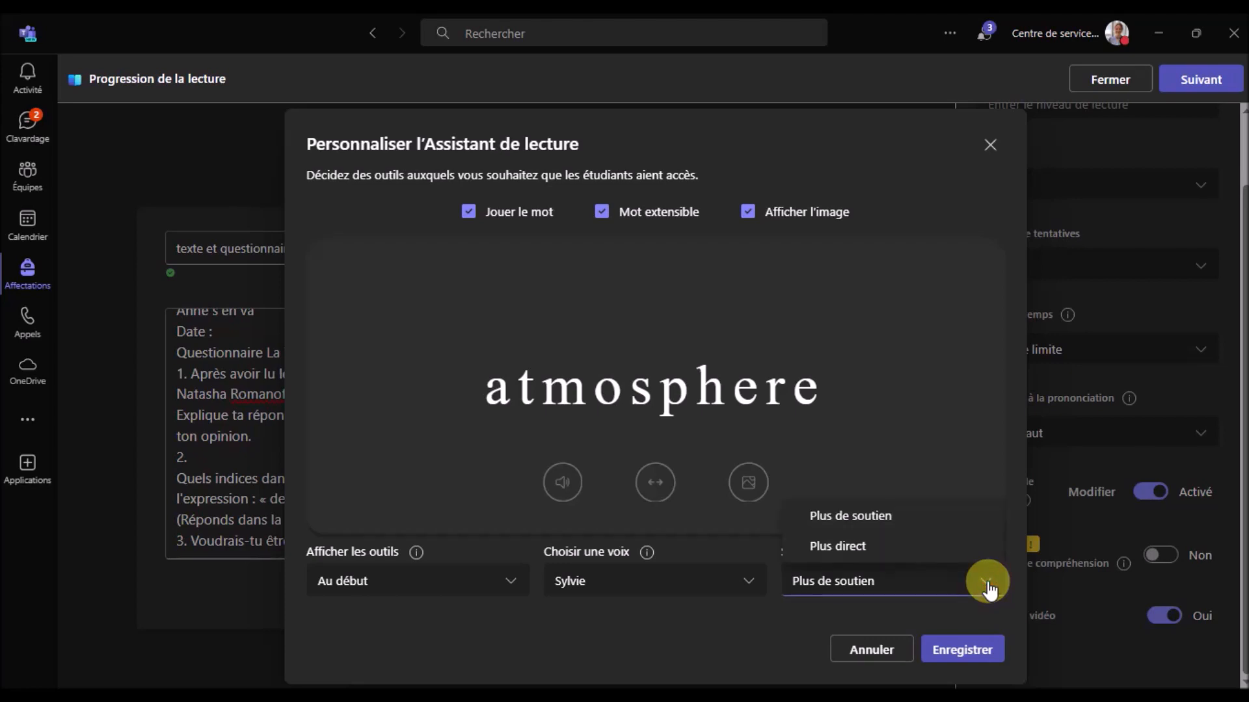
left_click(988, 584)
left_click(885, 649)
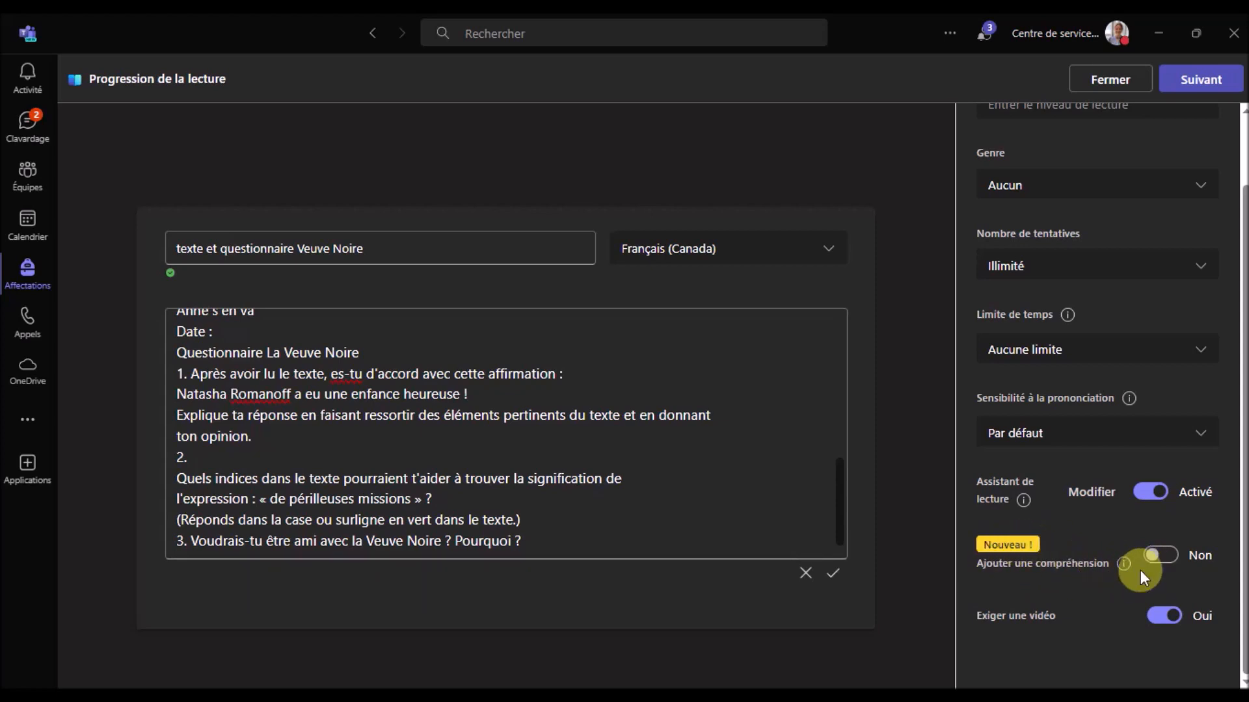
Set Ajouter une compréhension to Oui and select question 1's text in the passage
left_click(1162, 555)
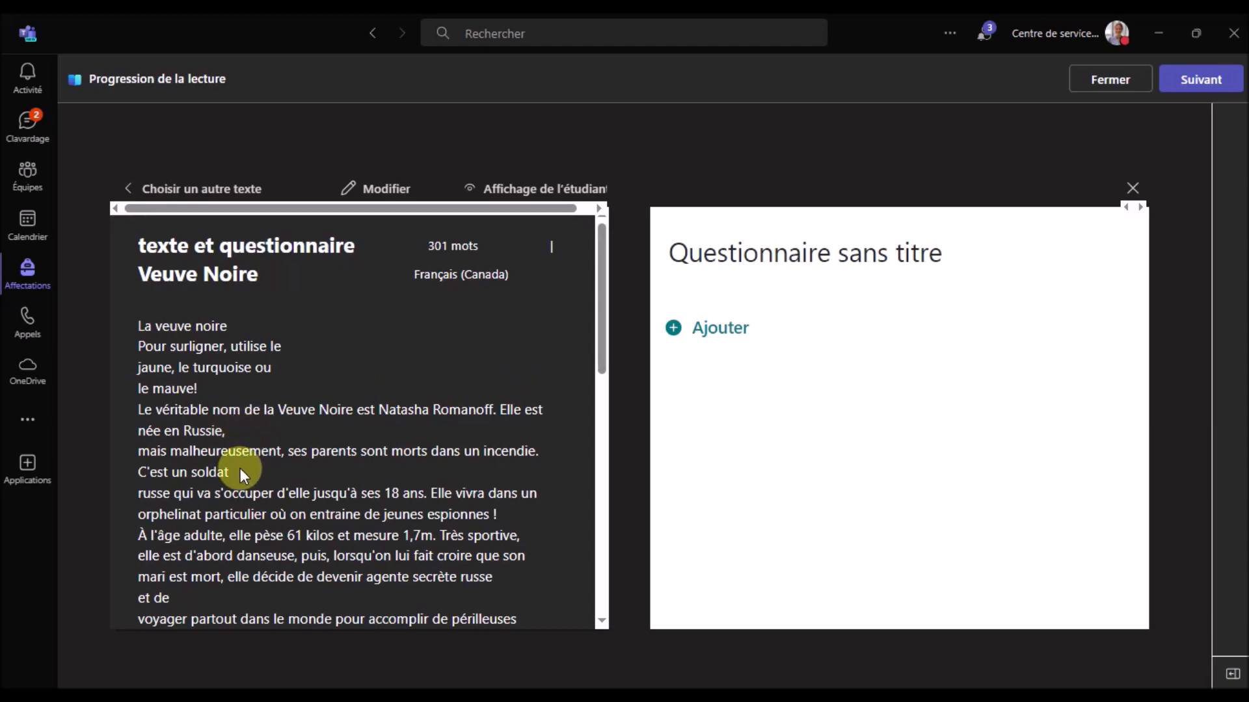
scroll(248, 440, "down", 10)
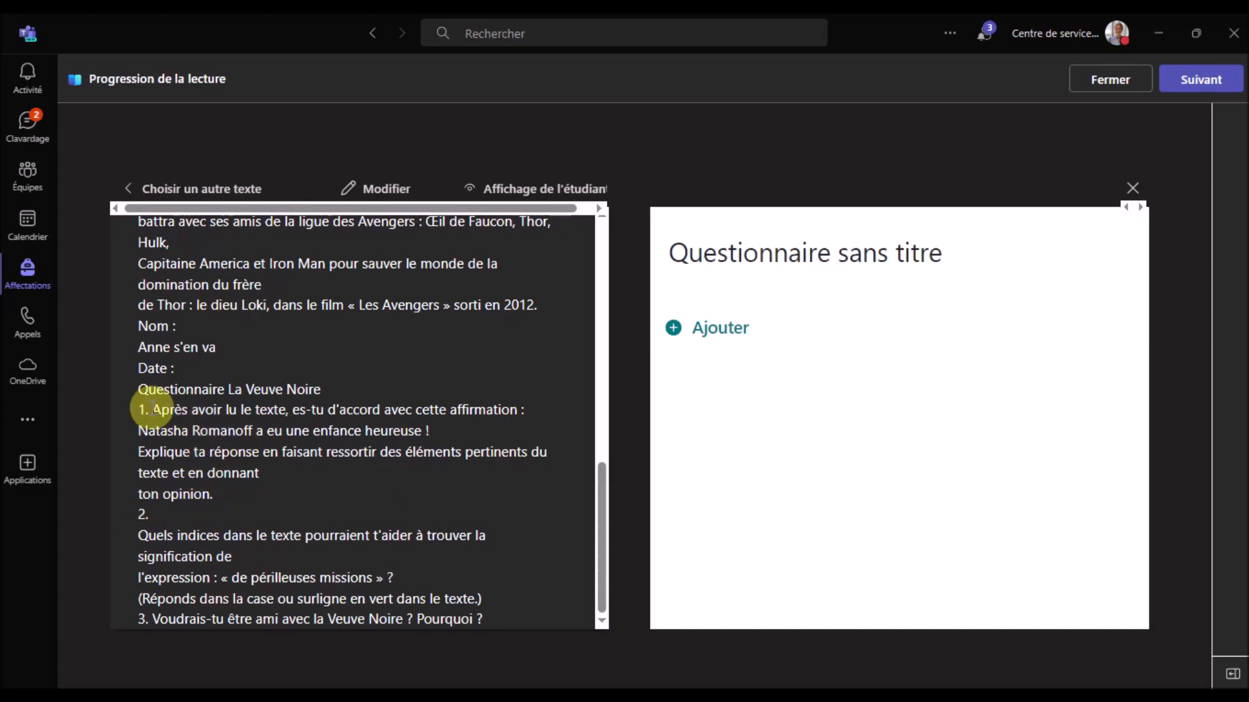
left_click_drag(150, 410, 304, 494)
key("ctrl+c")
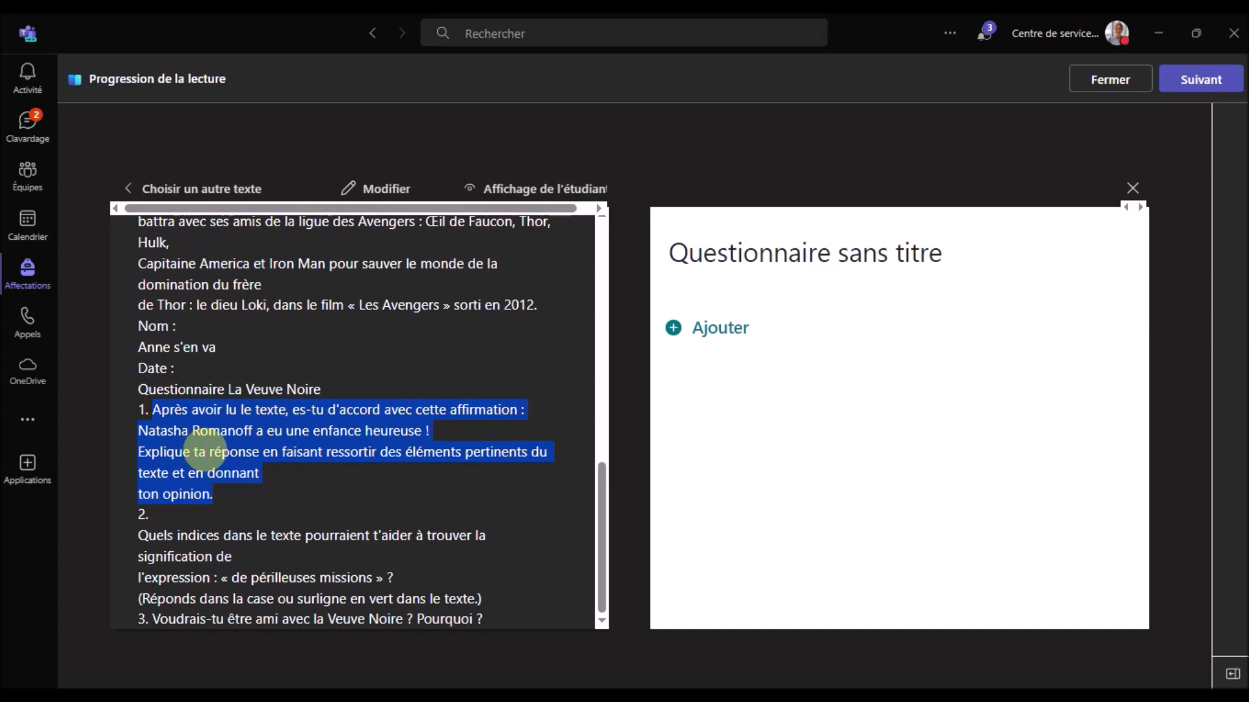
Add a new text question to the quiz by pasting question 1's text
left_click(738, 333)
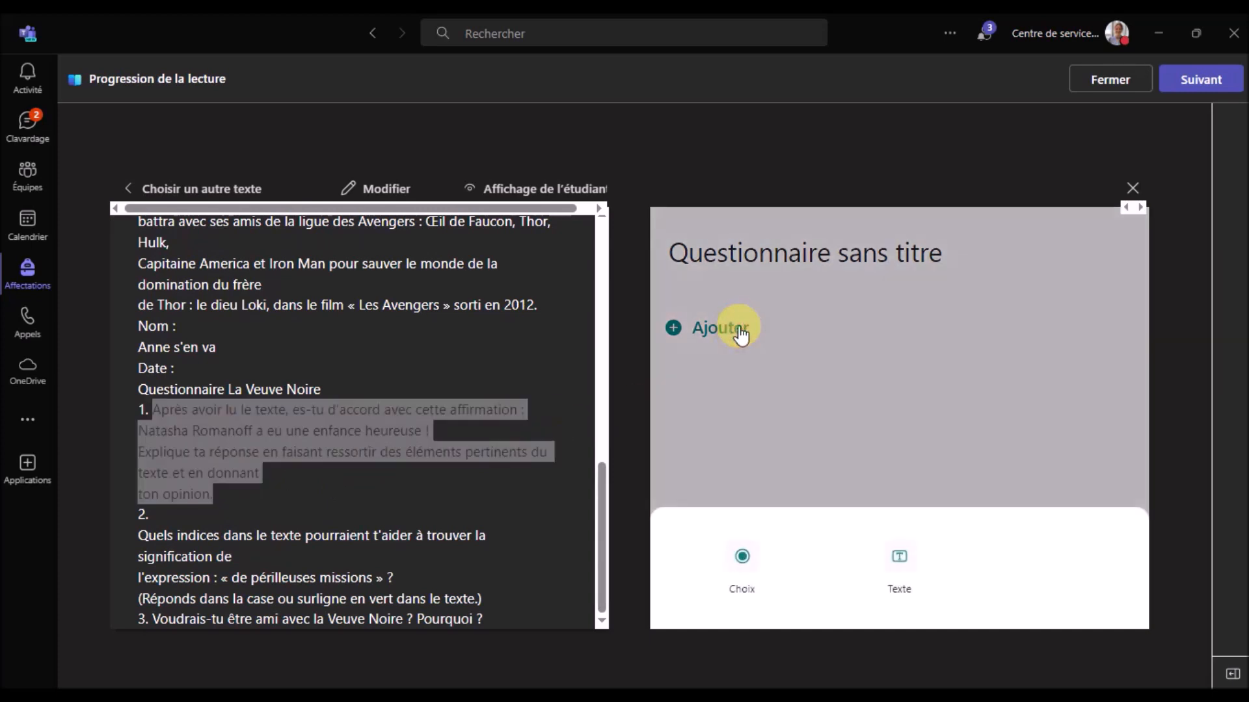
left_click(898, 557)
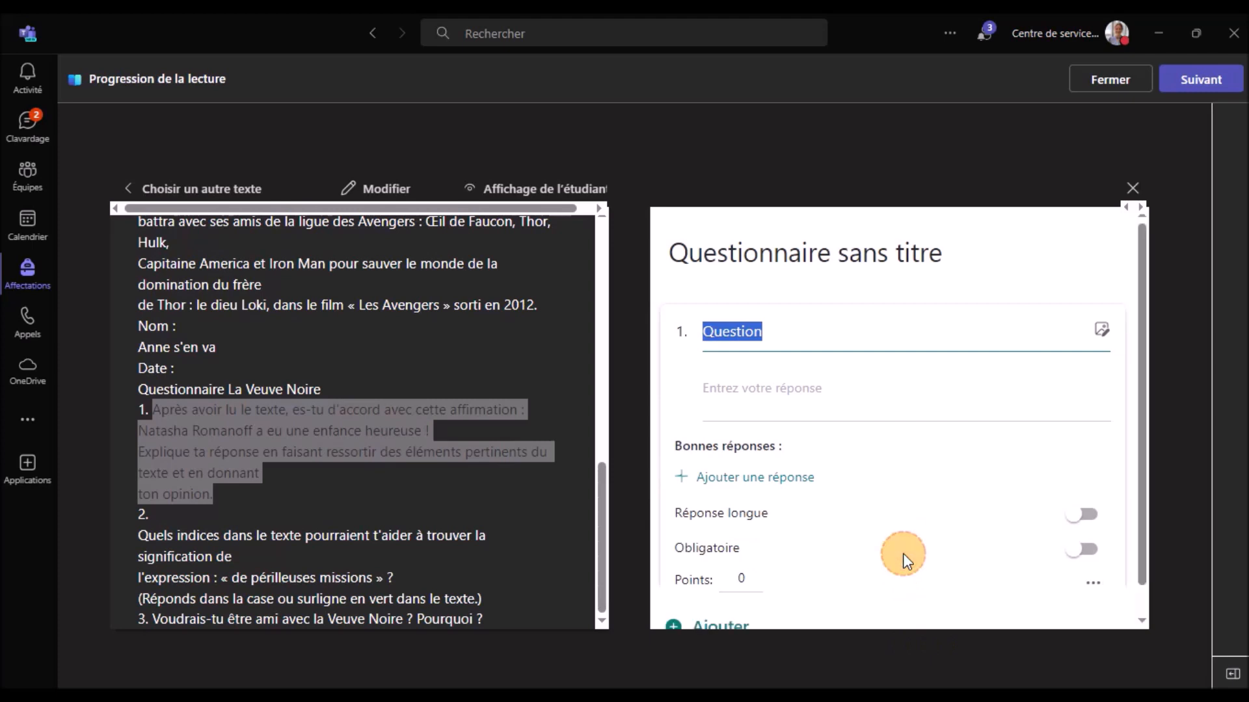
key("ctrl+v")
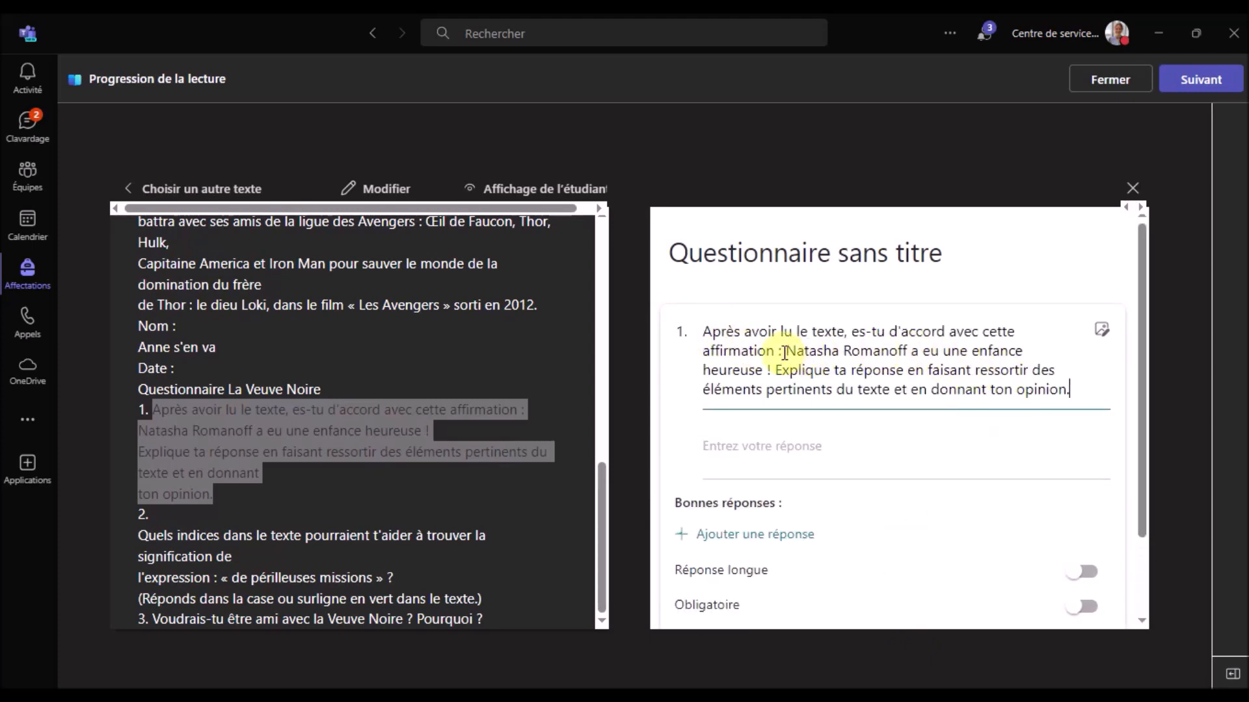
scroll(790, 350, "down", 1)
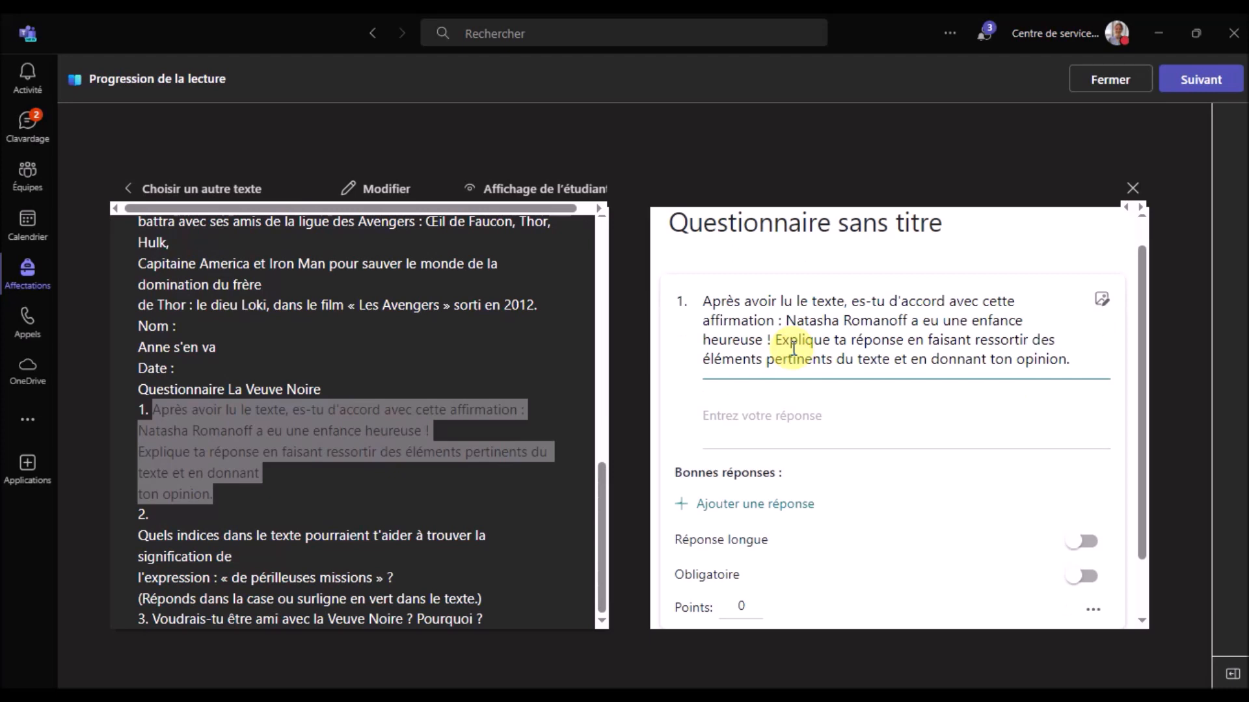
left_click(1103, 301)
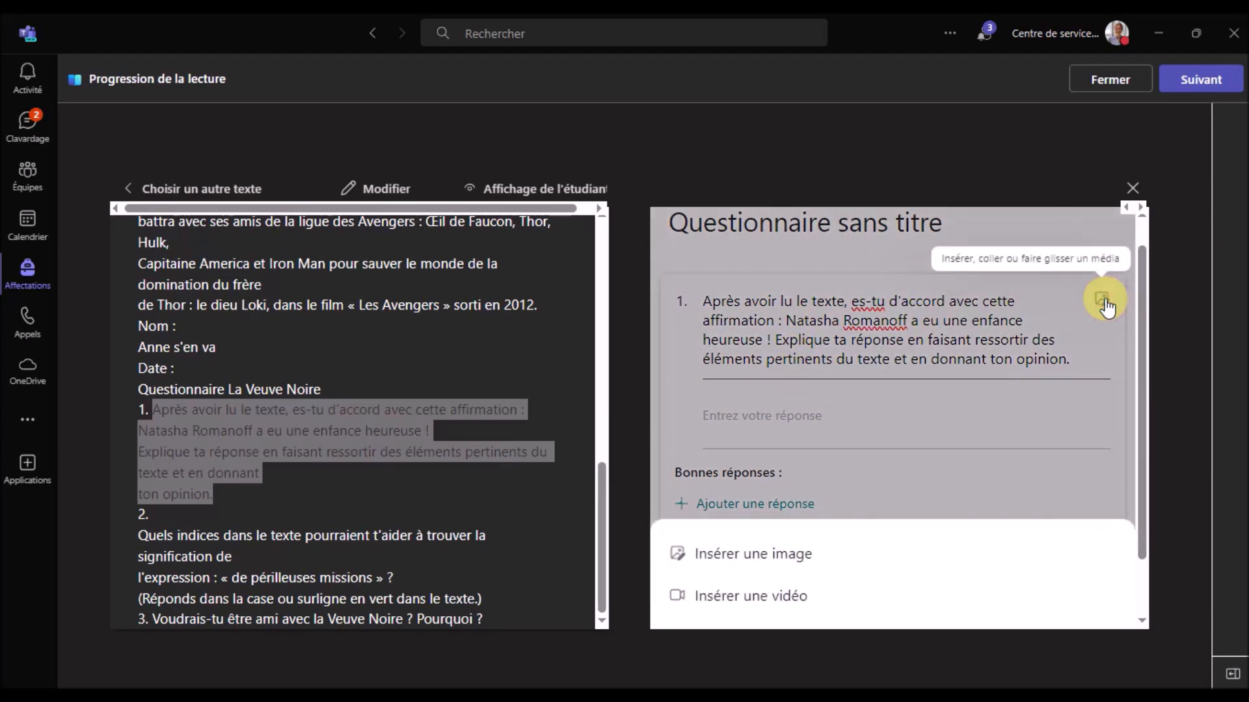
left_click(824, 569)
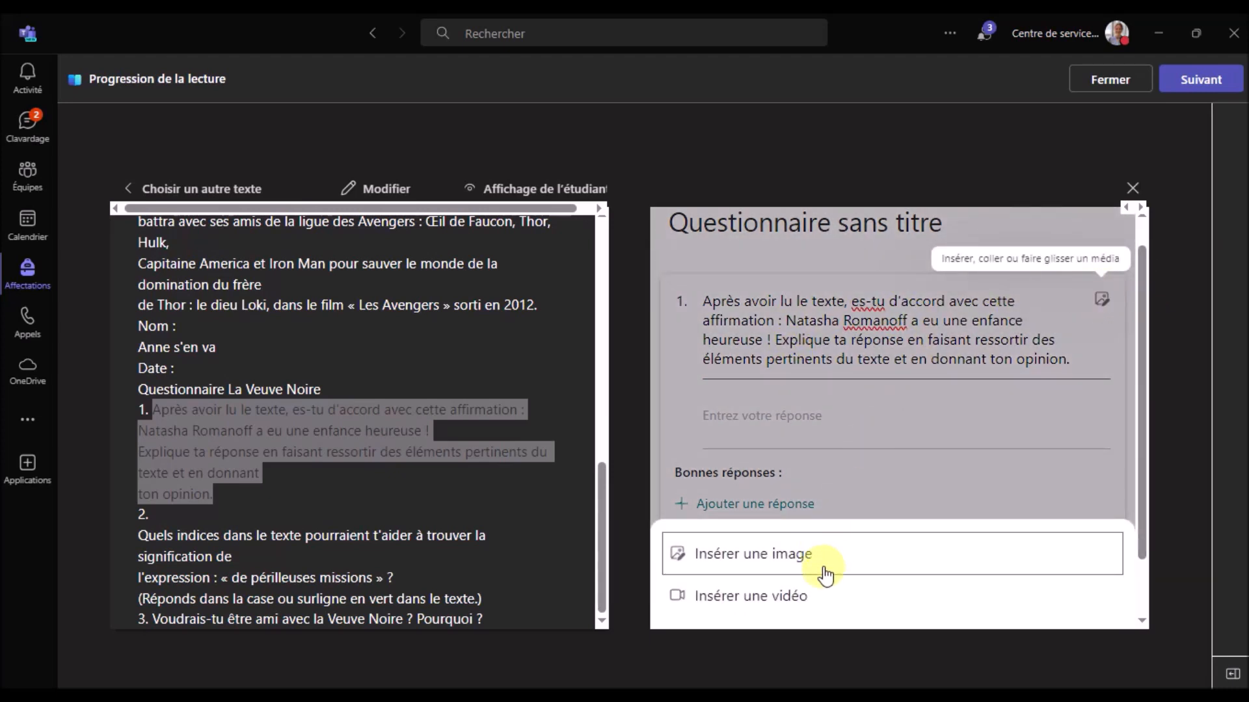
scroll(864, 471, "down", 2)
scroll(895, 480, "up", 3)
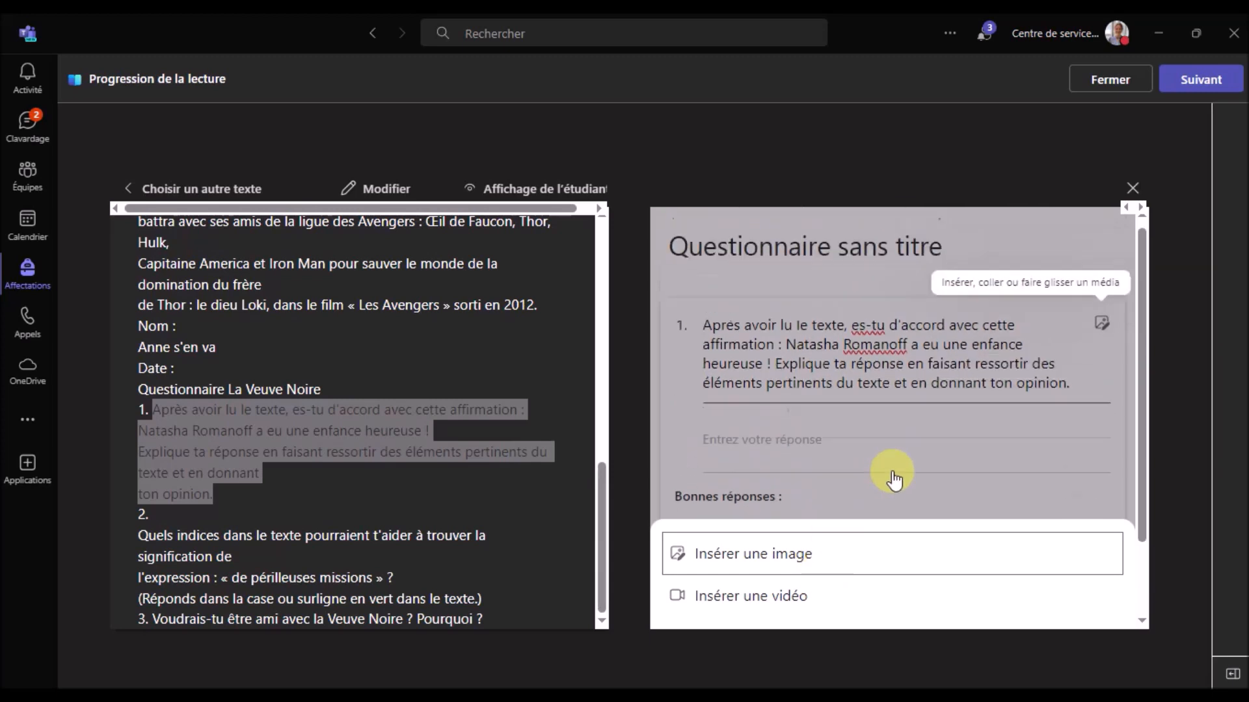
left_click(856, 374)
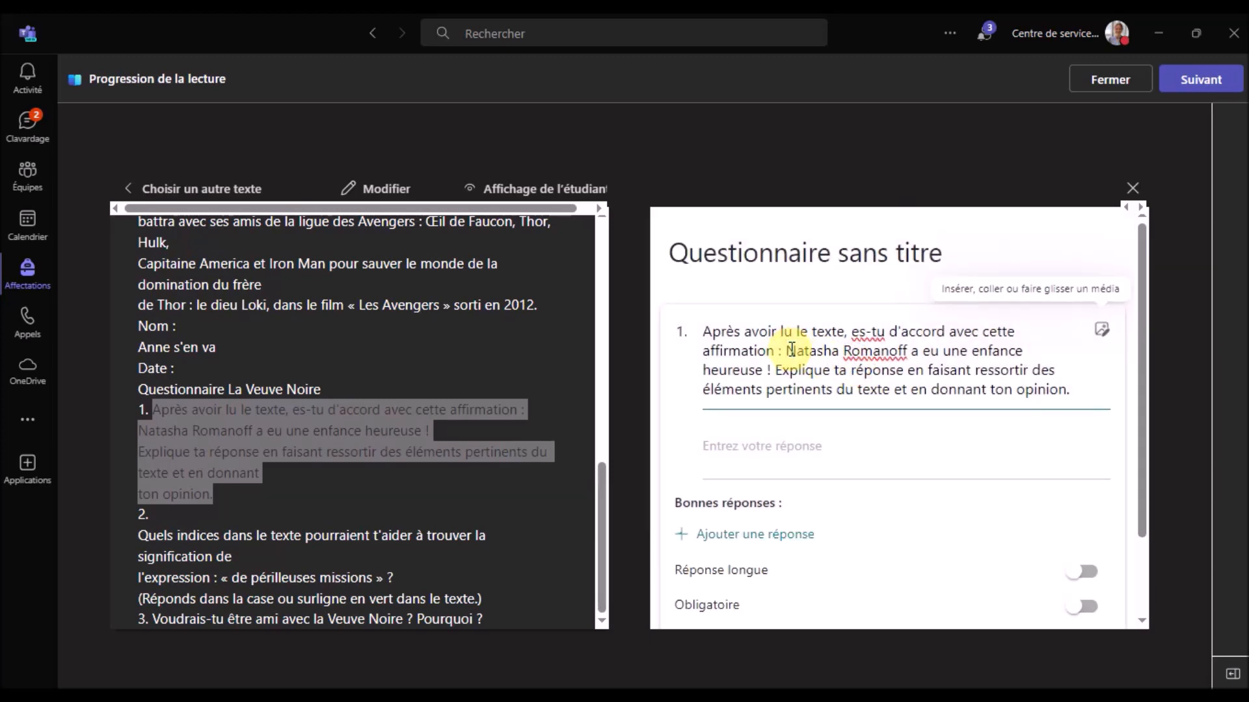
Put the Natasha Romanoff statement and explanation on separate lines, and make the question required long-answer
key("Return")
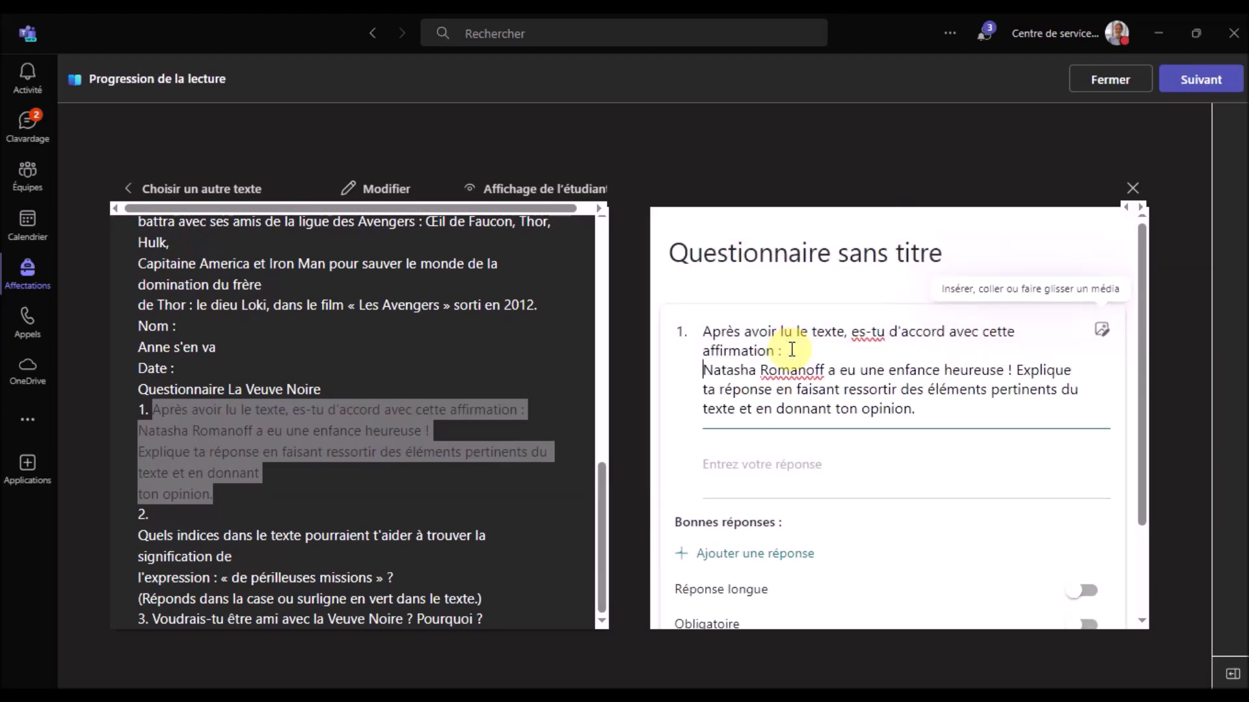
left_click(1017, 369)
key("Return")
key("Return")
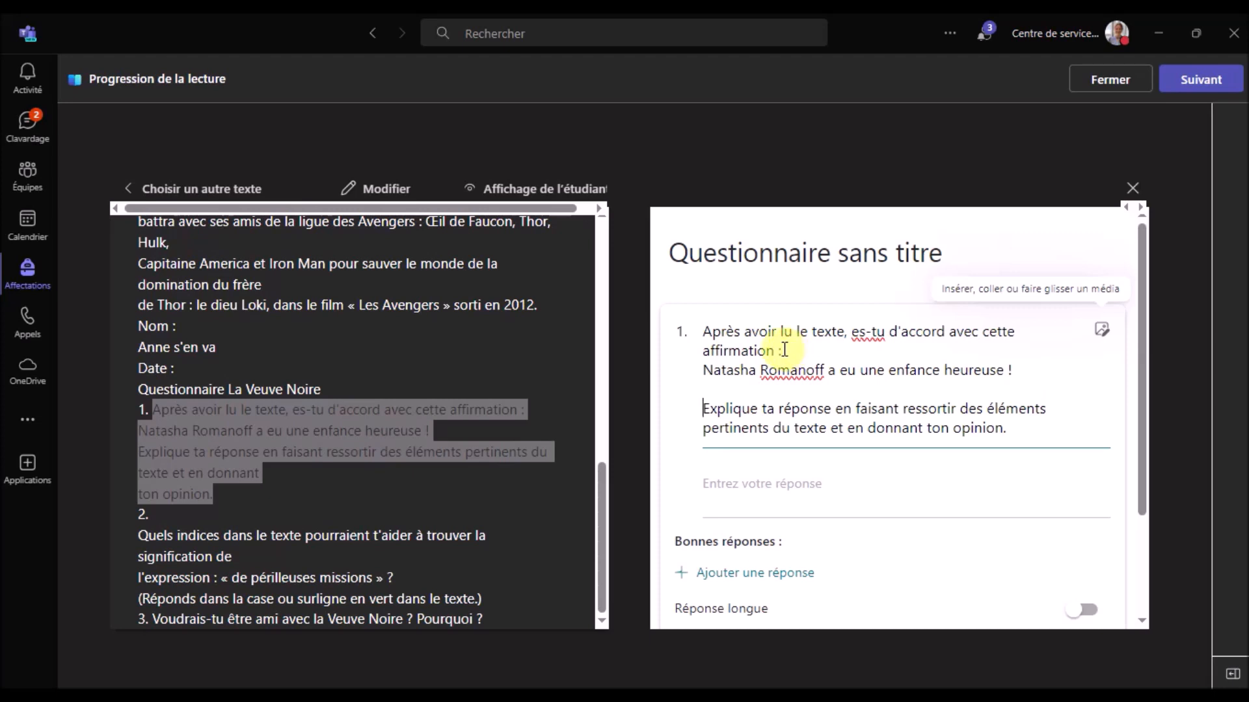
scroll(781, 402, "down", 3)
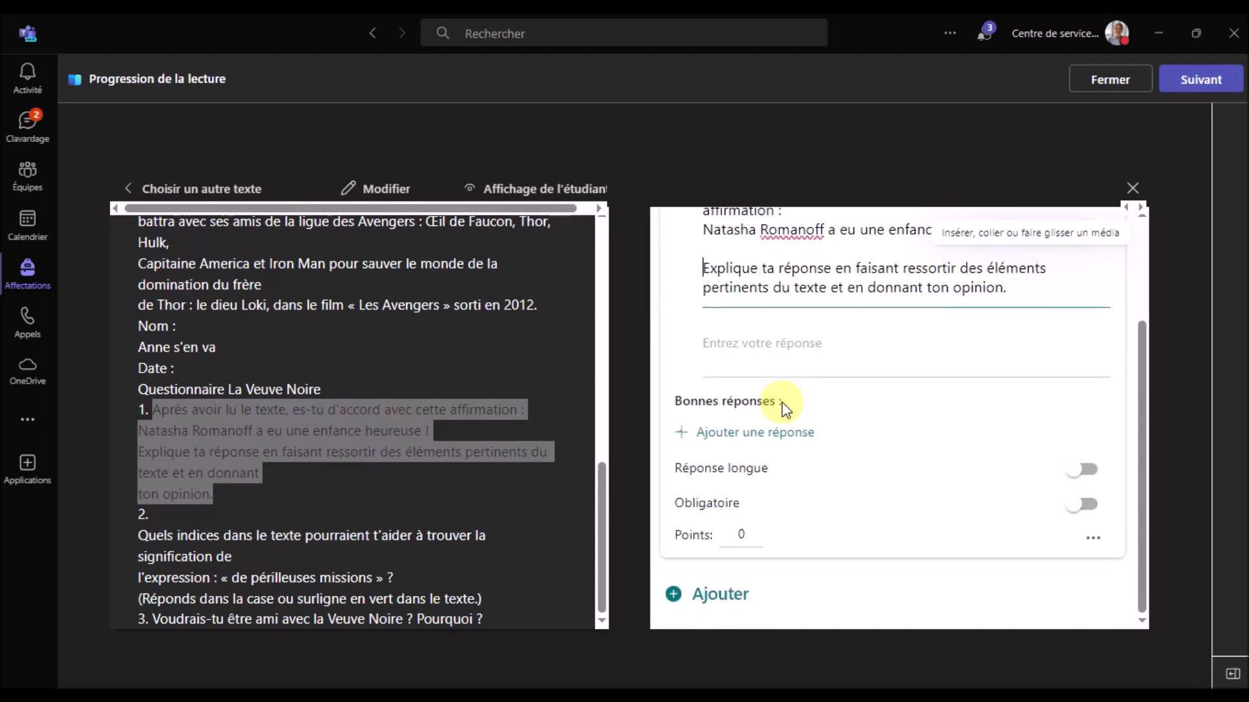
left_click(1095, 476)
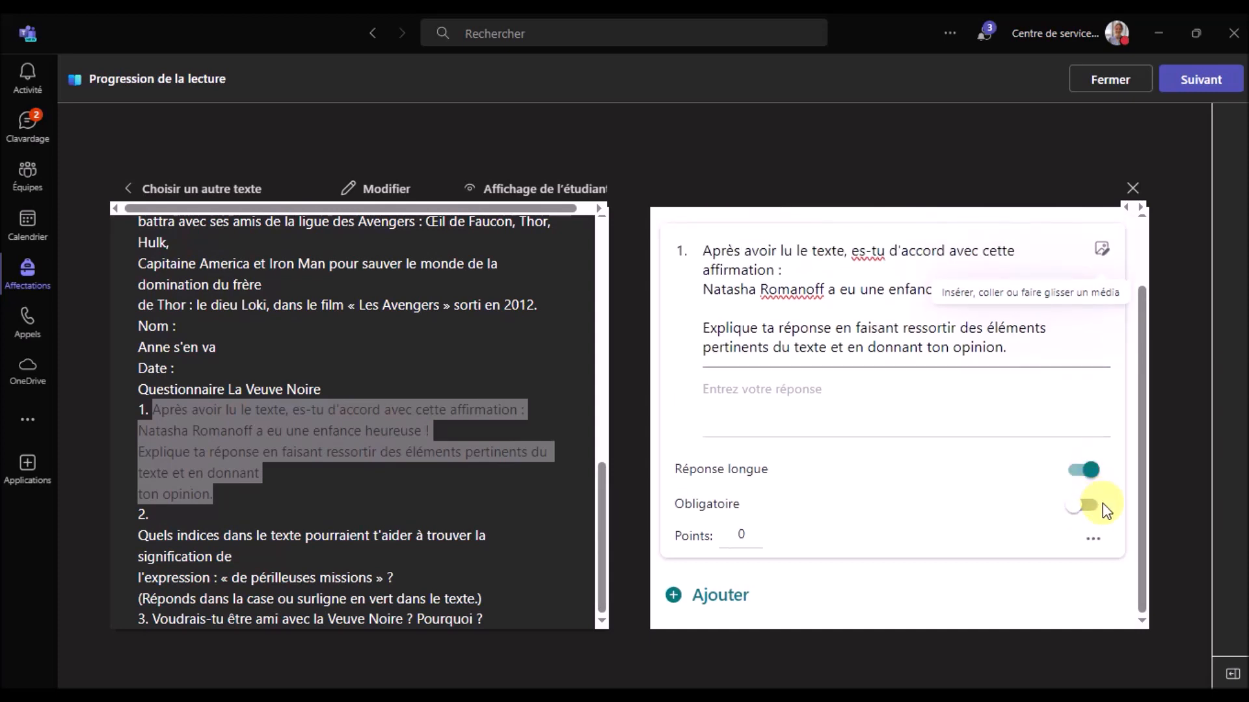
left_click(1104, 506)
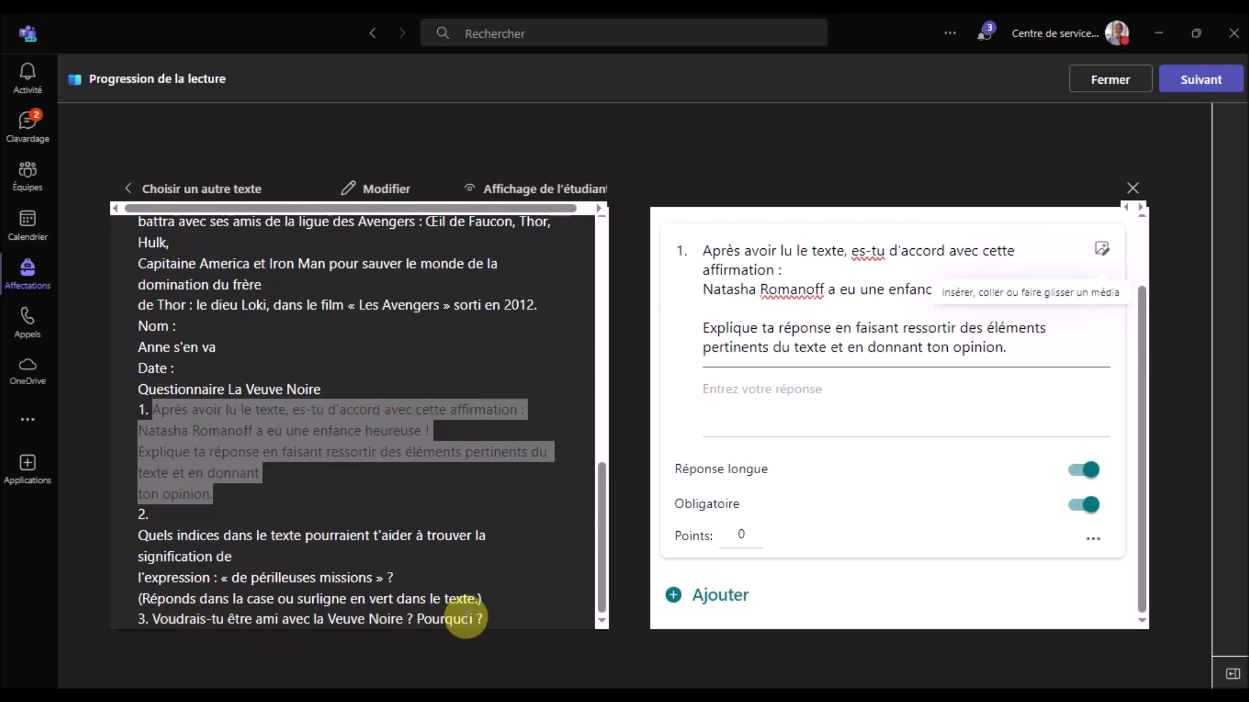
left_click(380, 189)
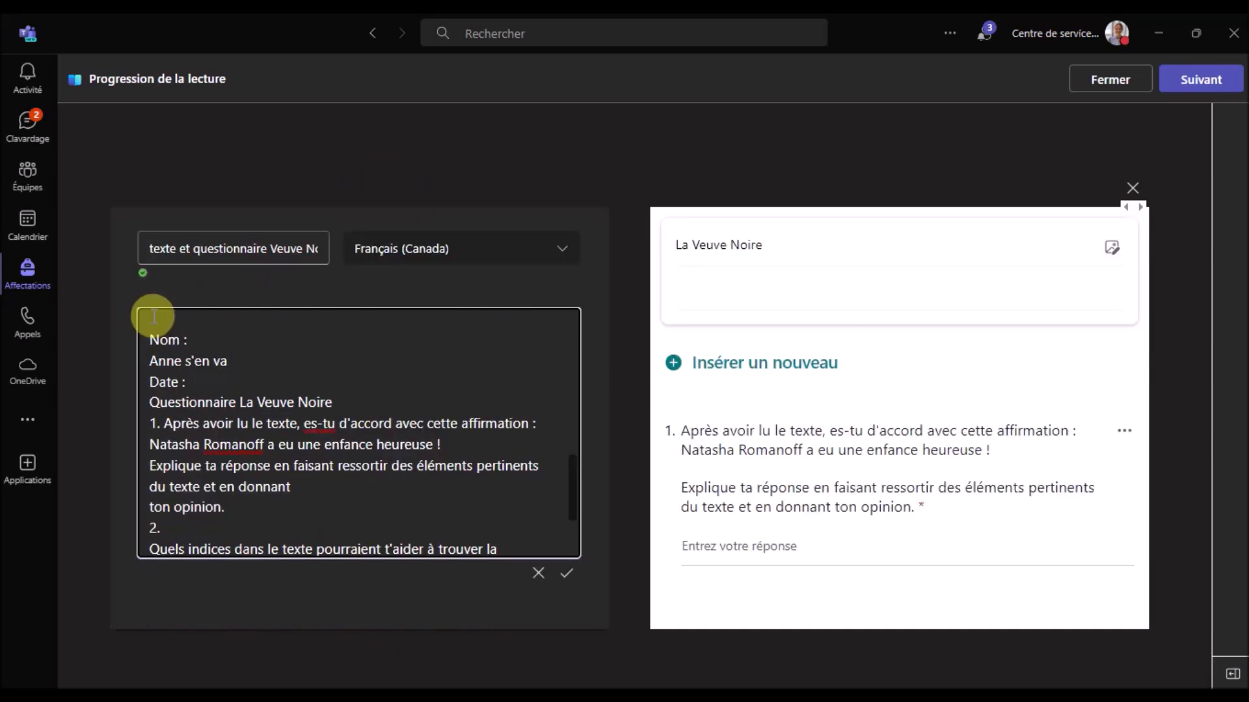
Delete the questionnaire text below the story and save, leaving a 209-word passage
left_click_drag(153, 317, 558, 582)
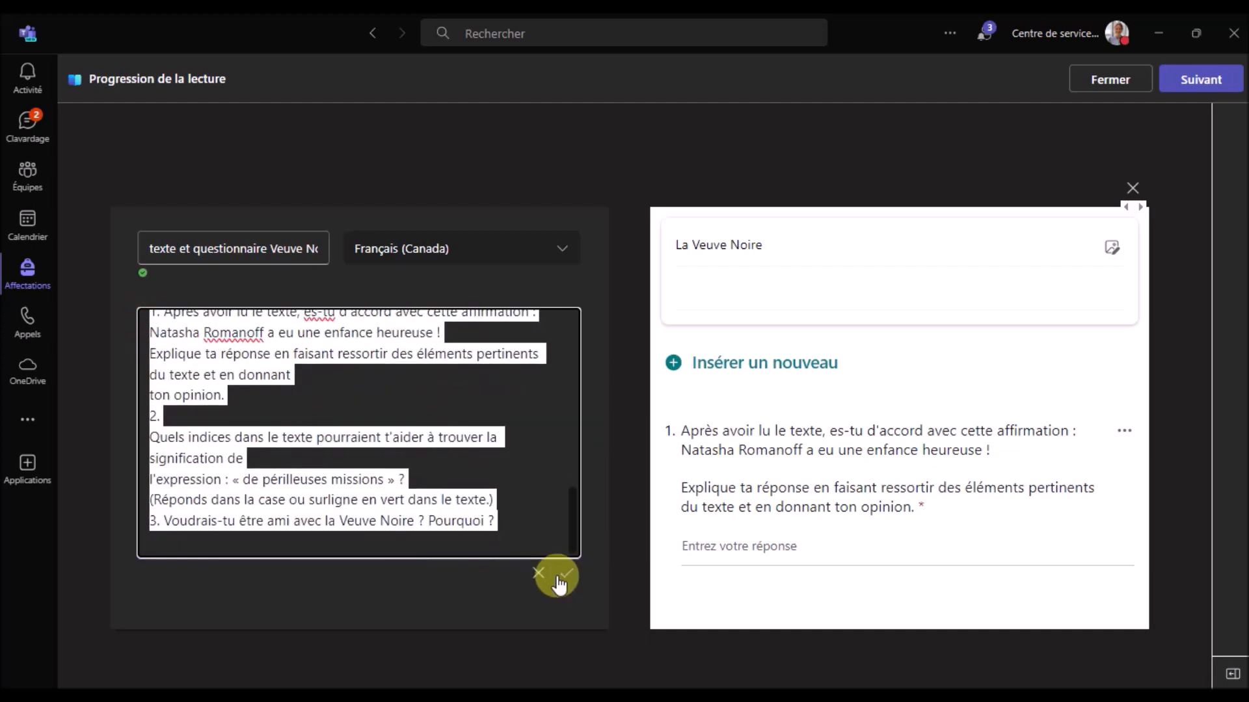
key("Delete")
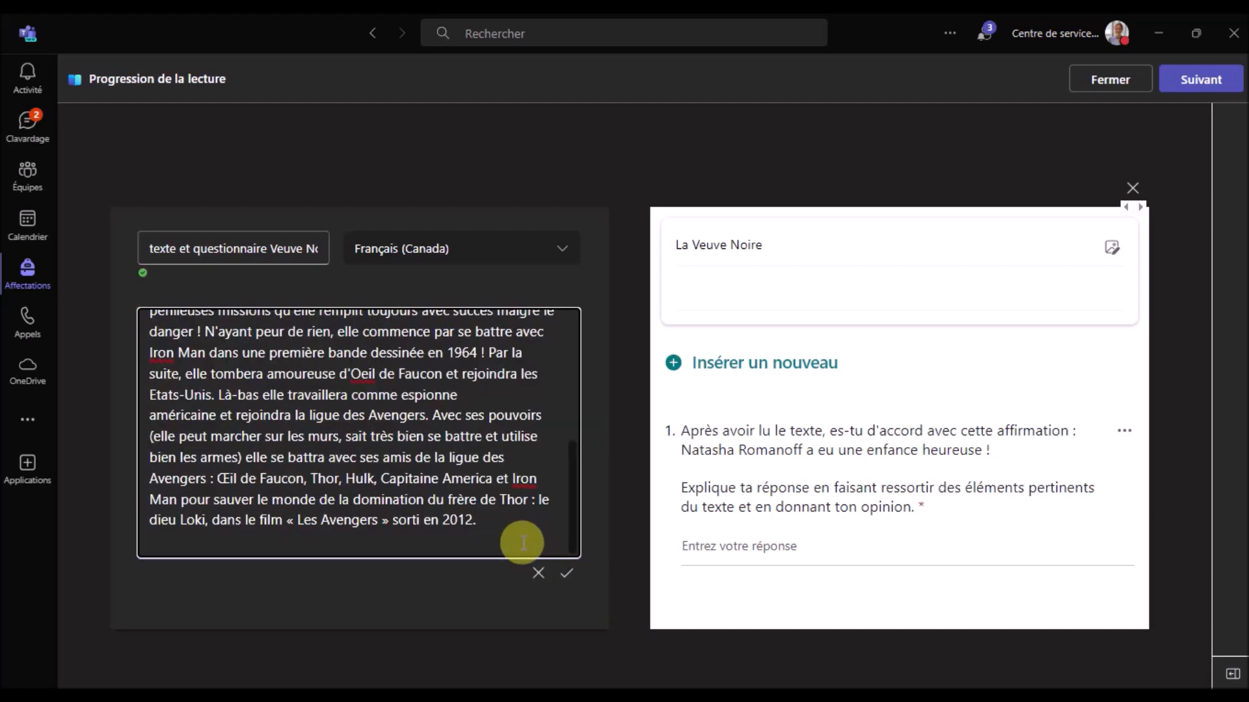
left_click(566, 572)
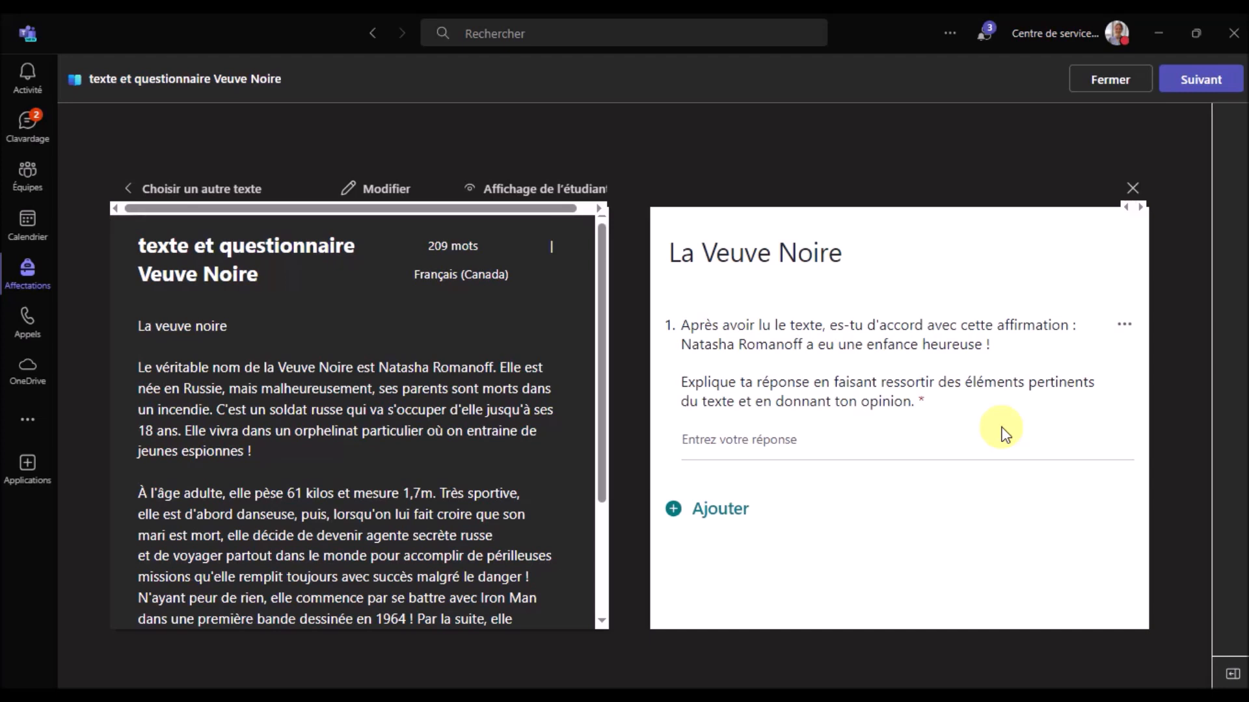
left_click(1134, 188)
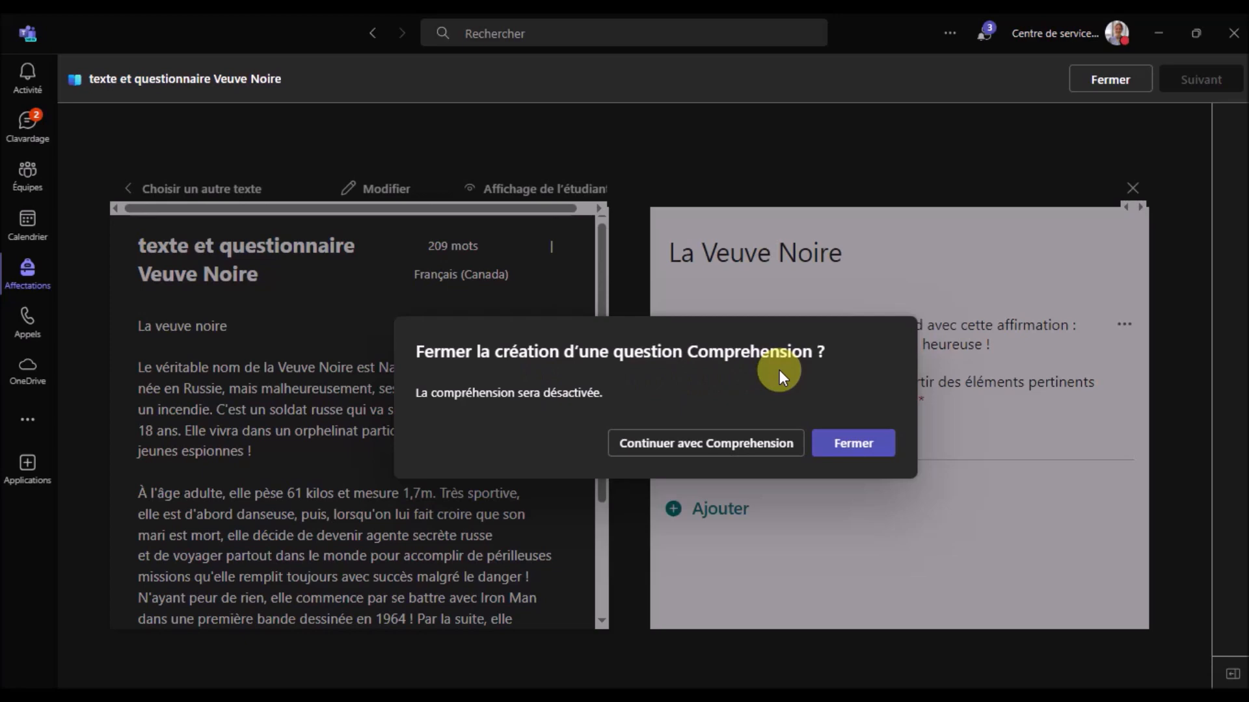
left_click(749, 443)
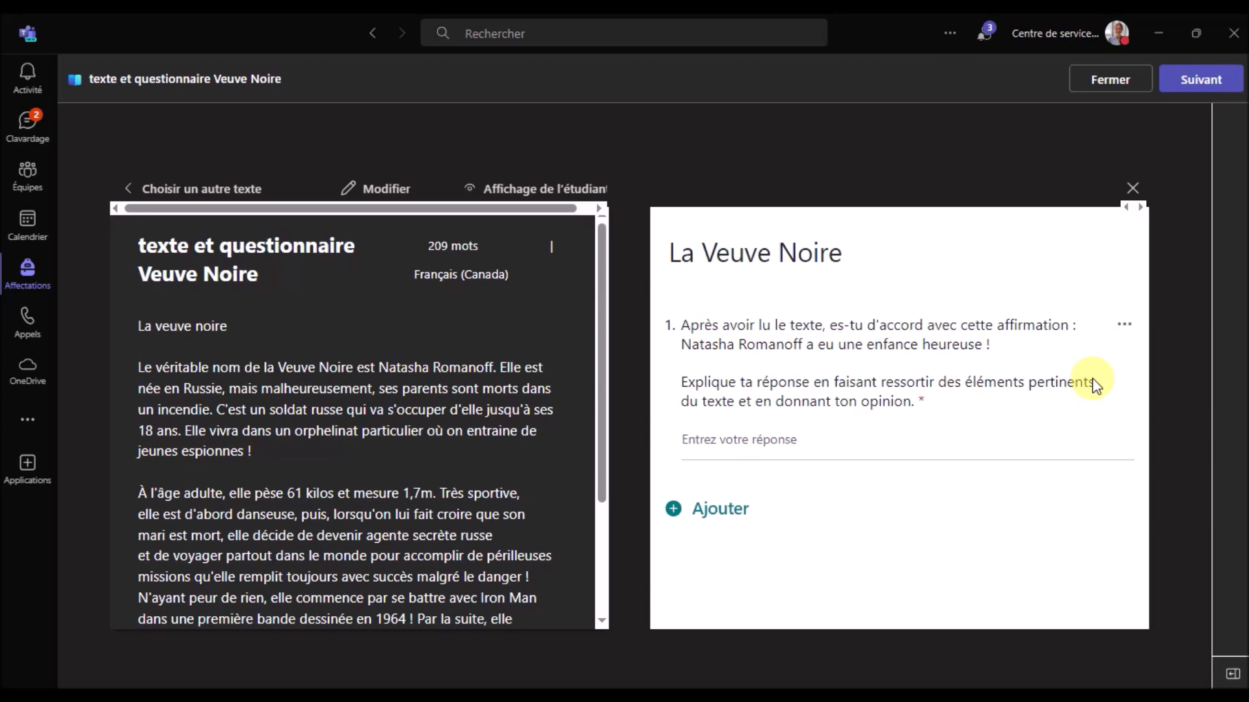
left_click(1134, 188)
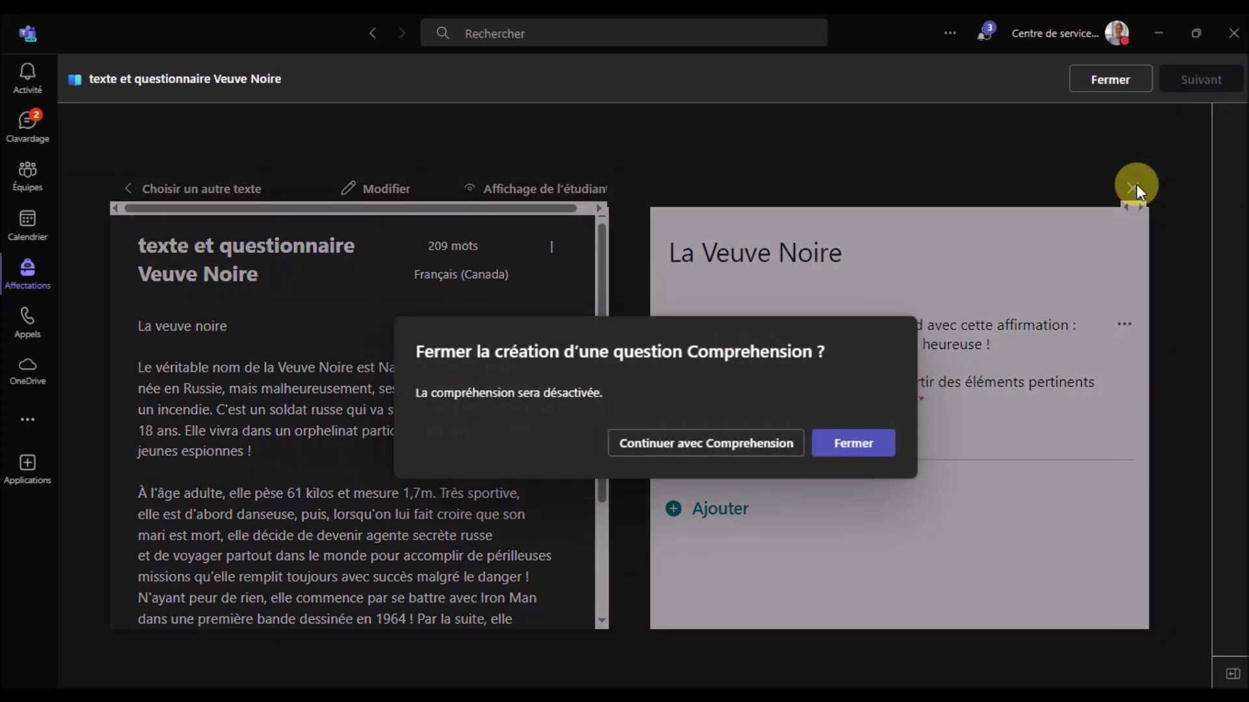
left_click(855, 442)
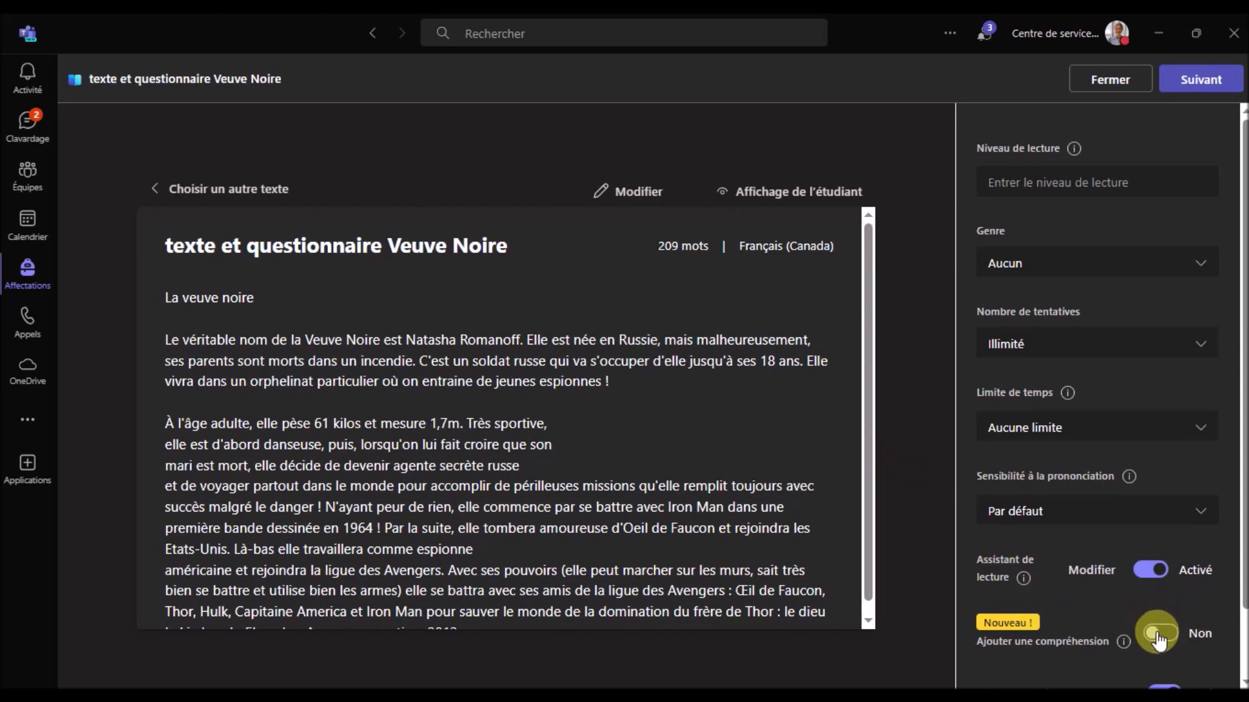
scroll(1167, 634, "down", 1)
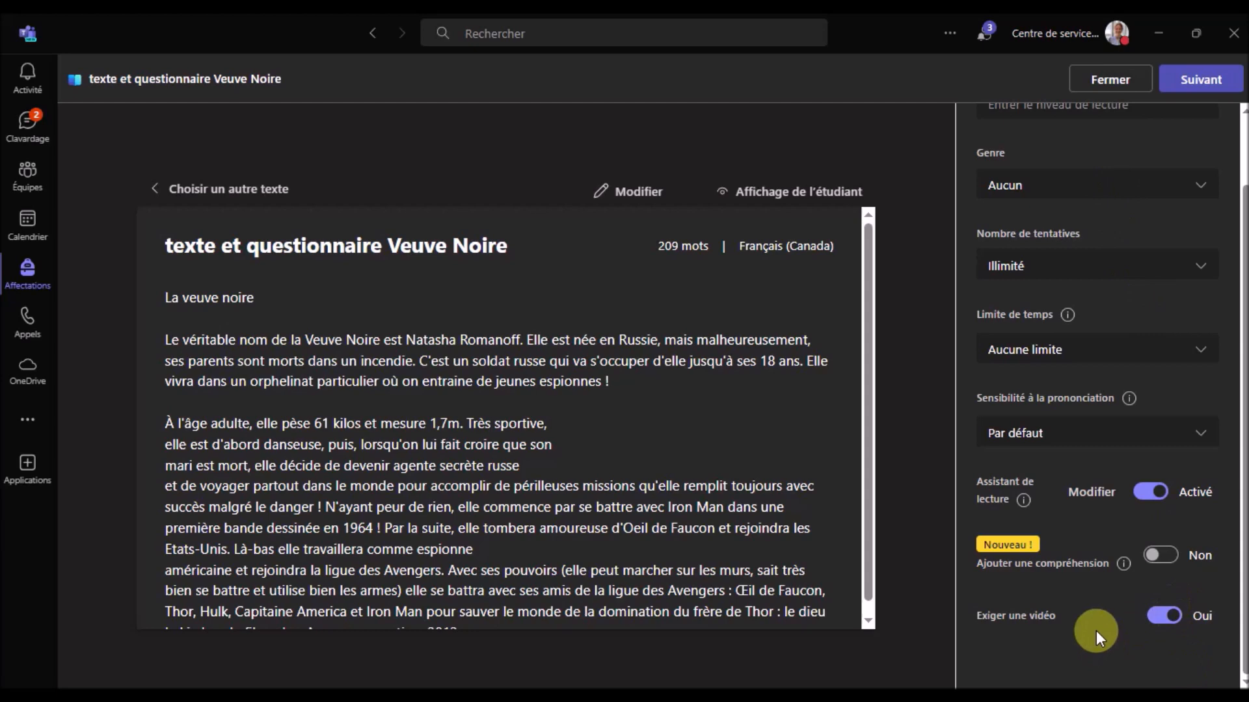
left_click(1163, 555)
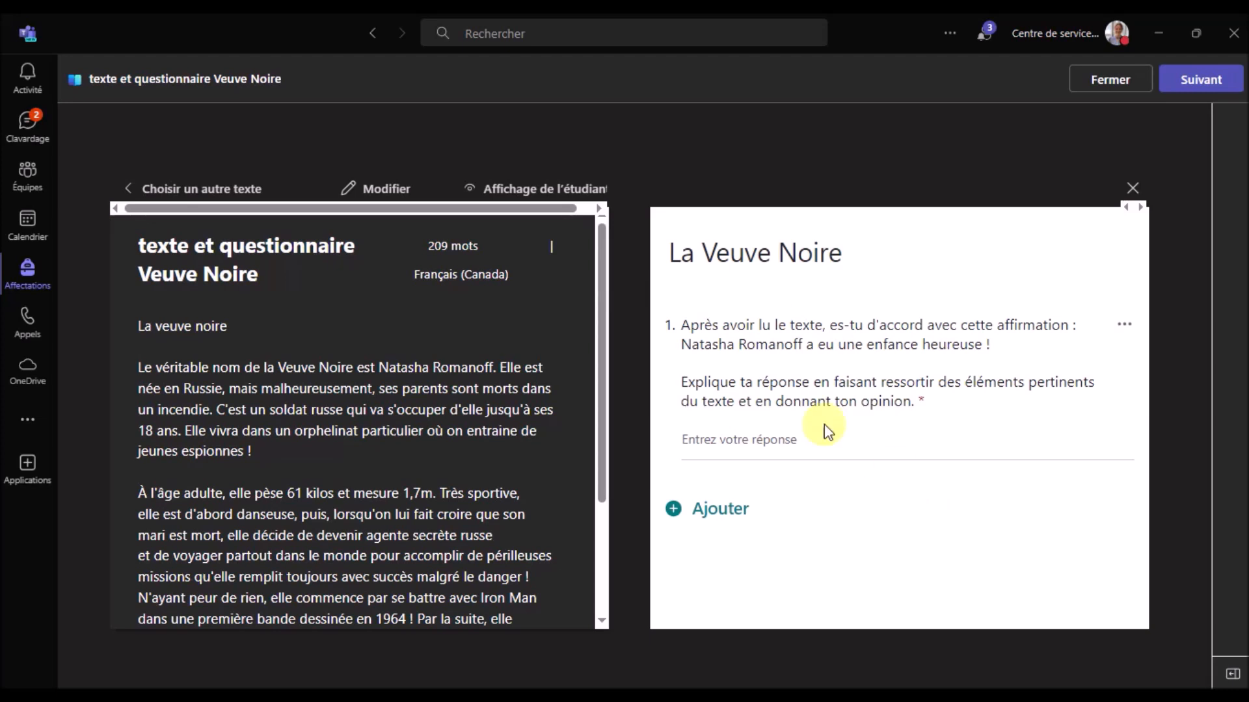
left_click(535, 192)
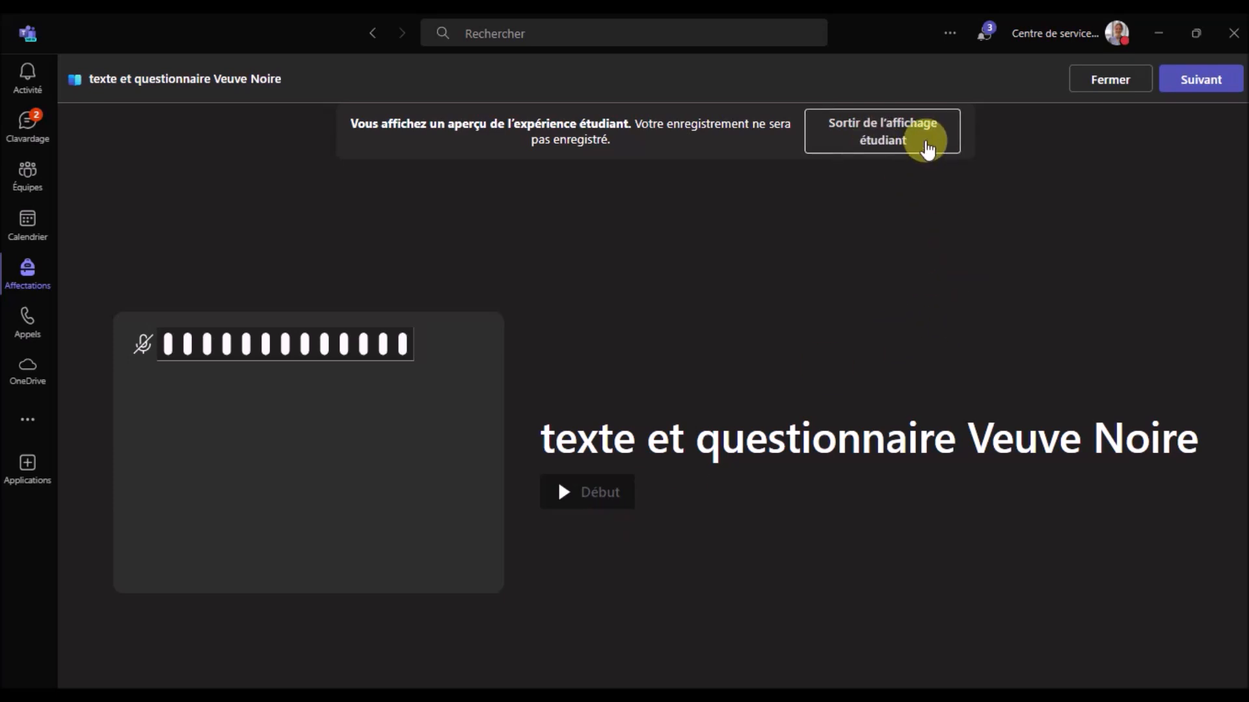
Exit the student view and continue to the assignment details with Suivant
left_click(927, 147)
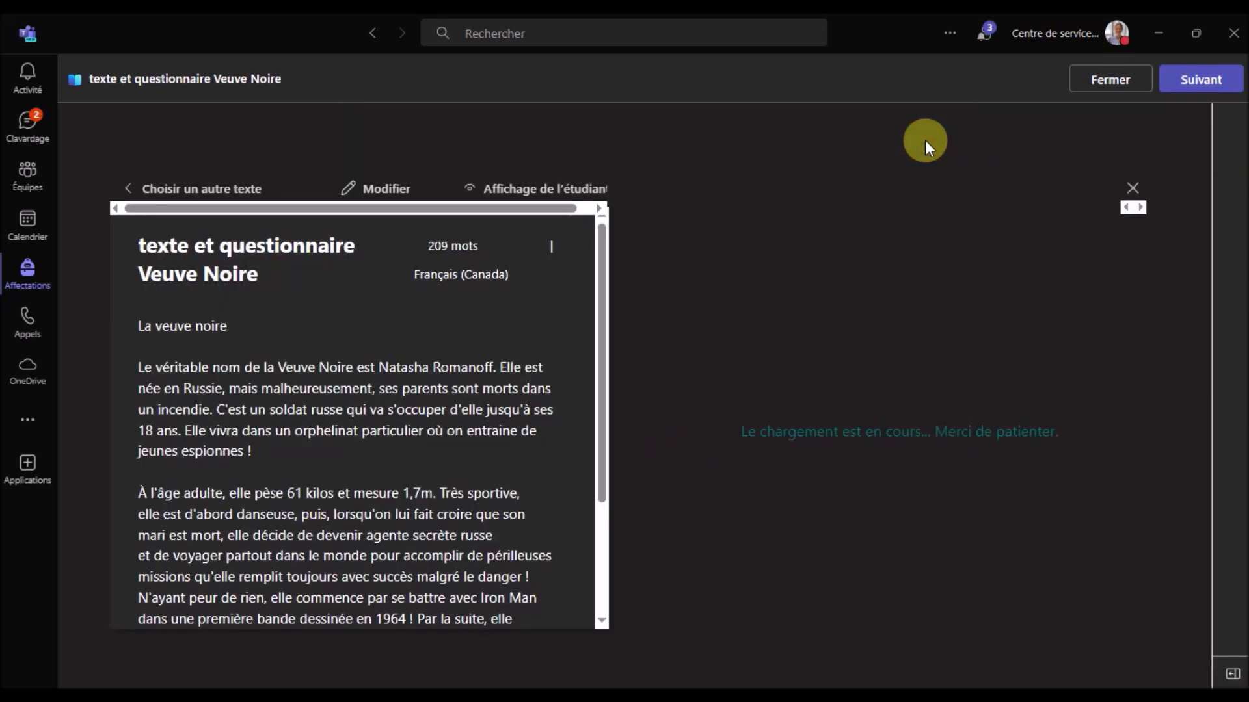
left_click(1187, 76)
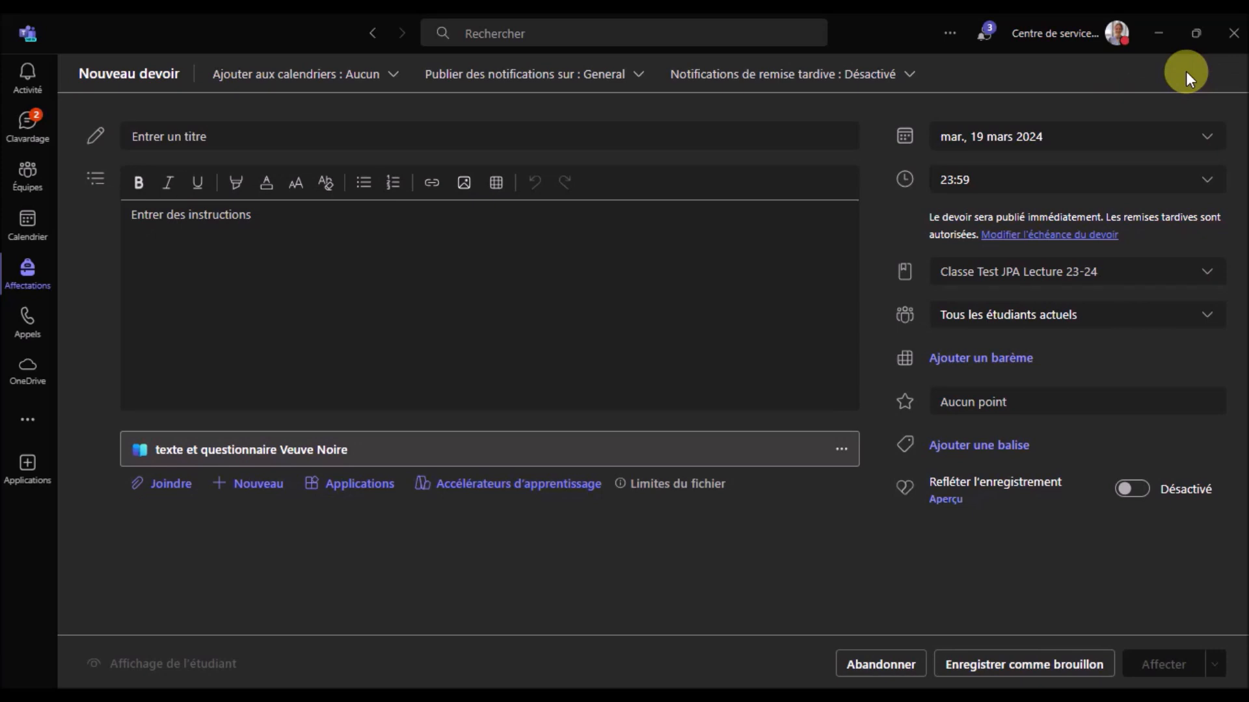
Review the students, due date and time, then save the untitled assignment as a draft and view Brouillons
left_click(1207, 316)
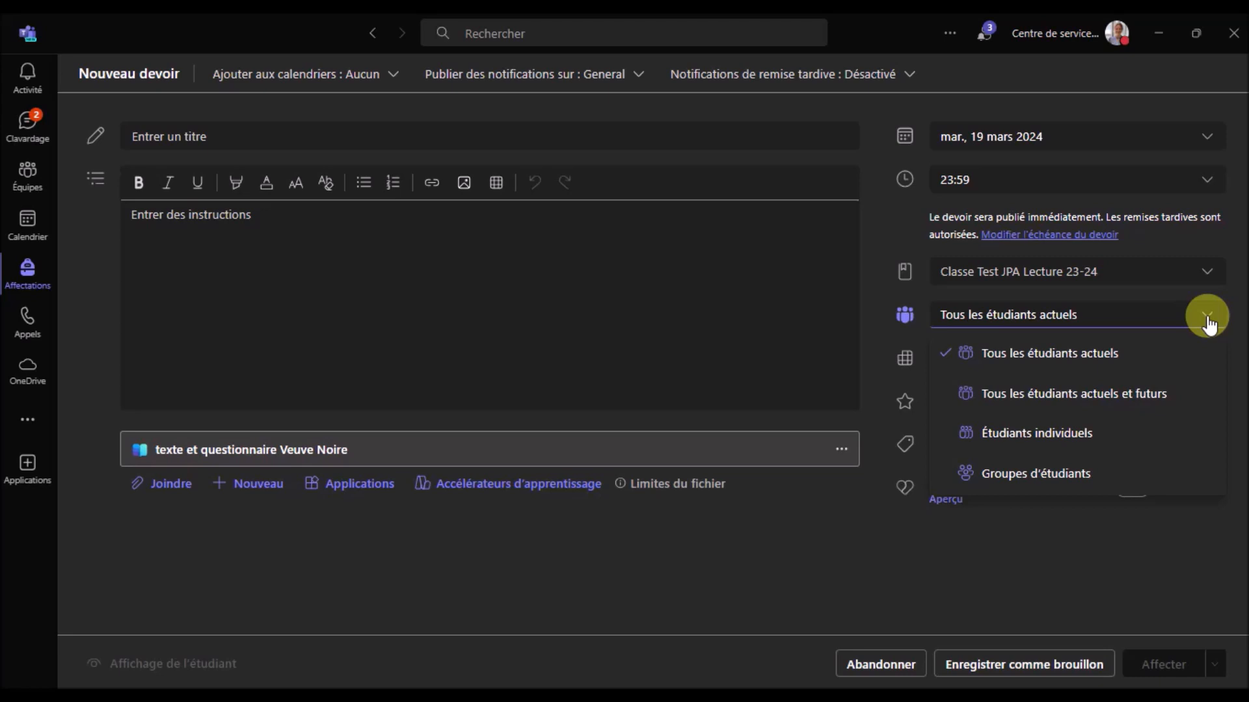
left_click(1207, 138)
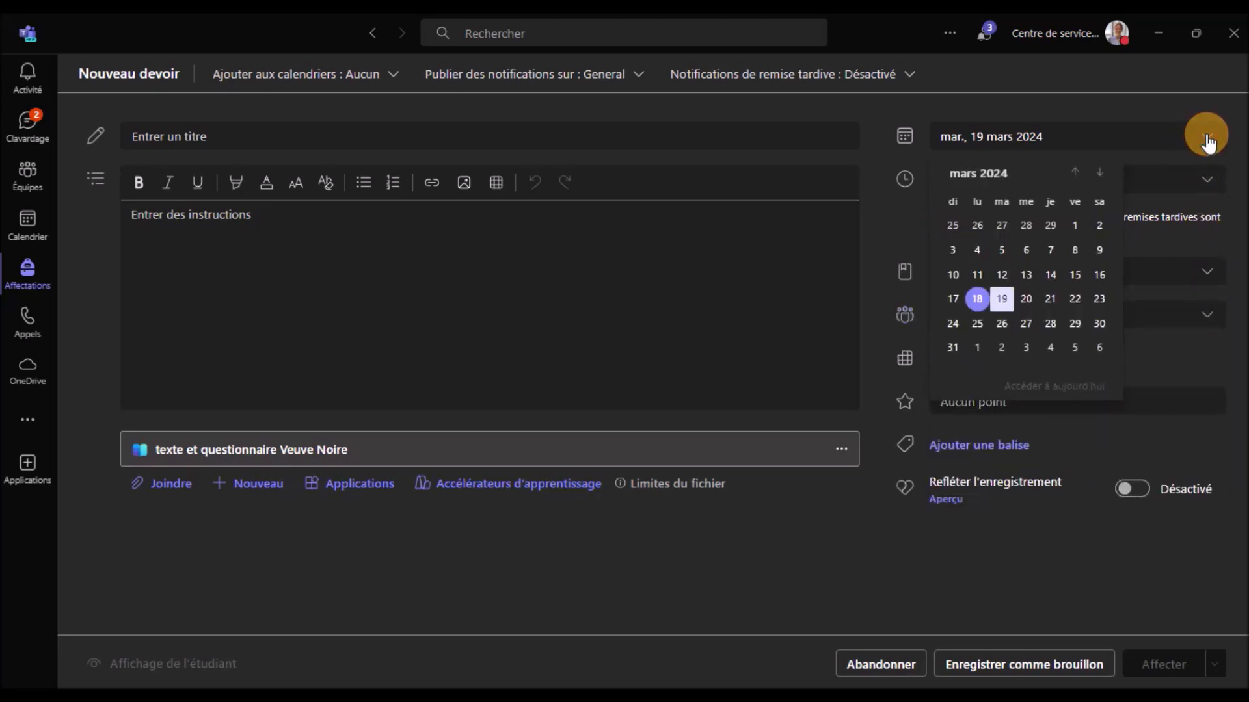
left_click(1207, 182)
left_click(883, 222)
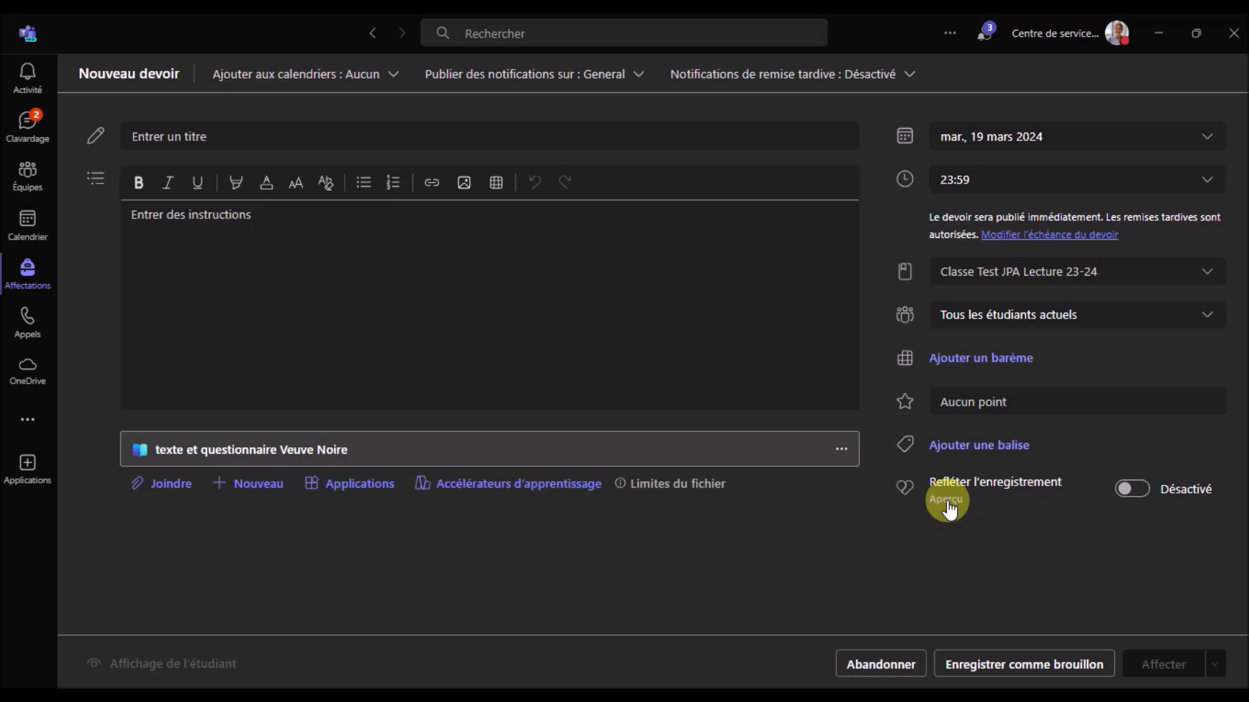
left_click(221, 137)
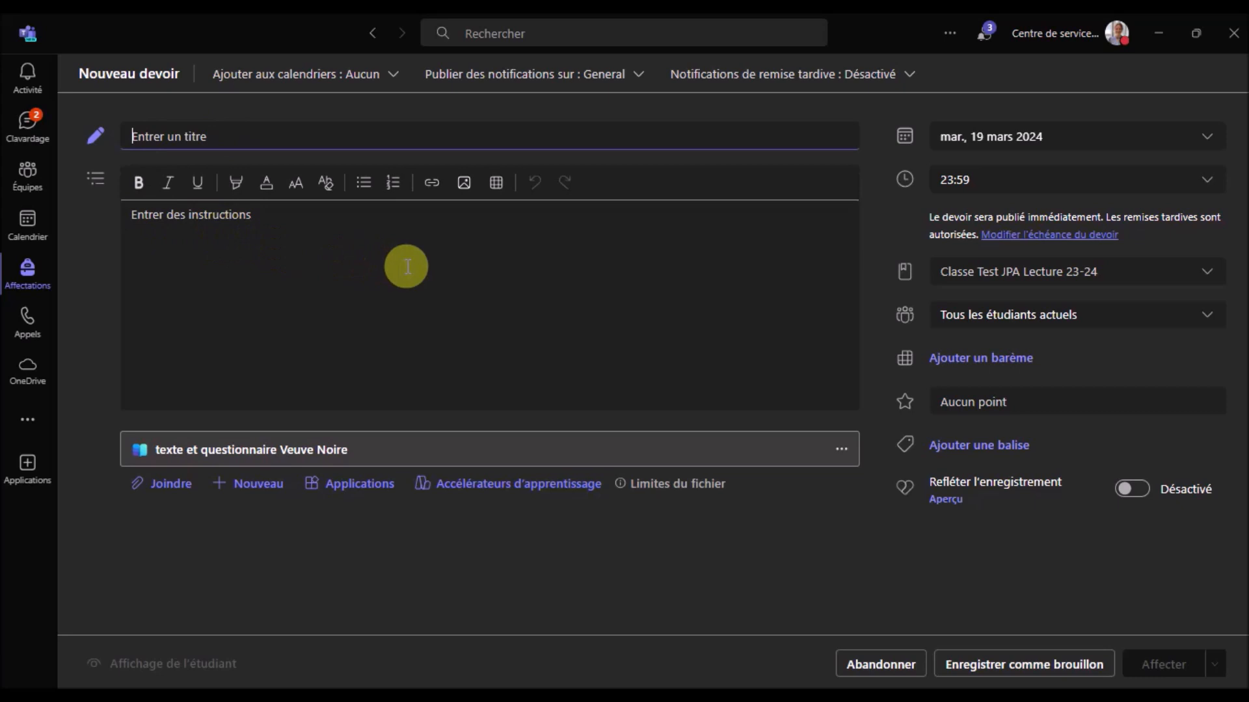
left_click(1016, 666)
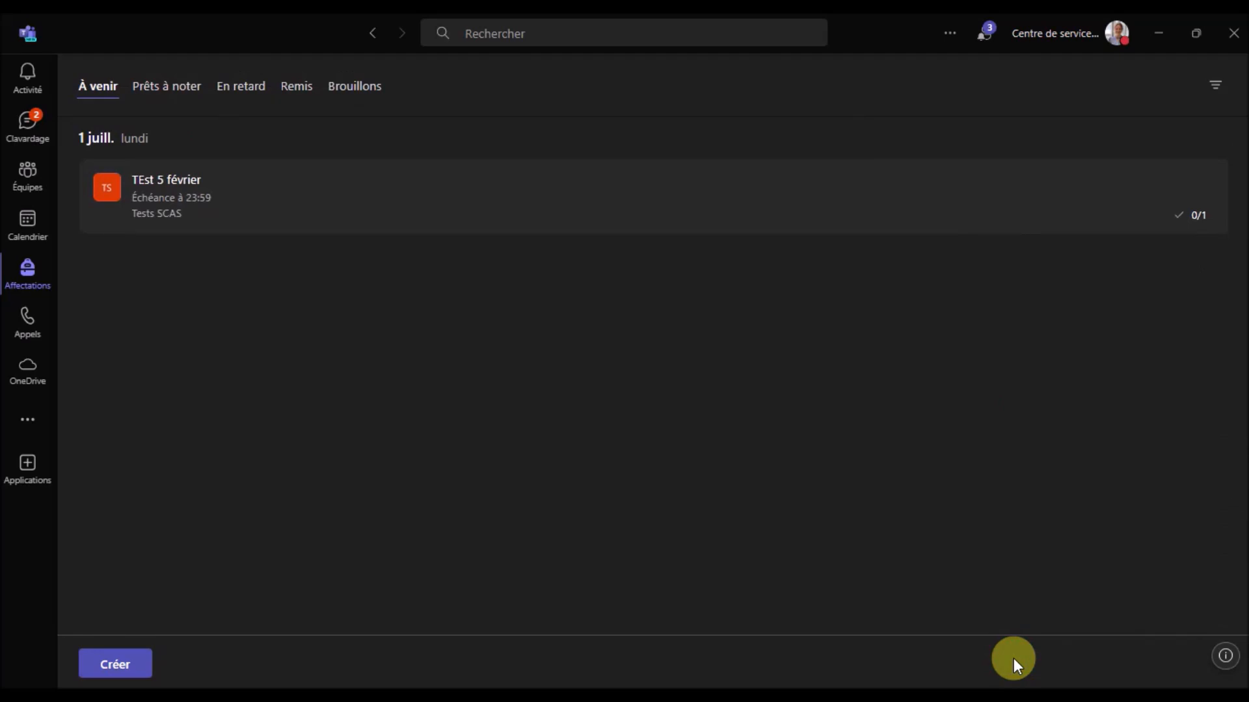
left_click(357, 92)
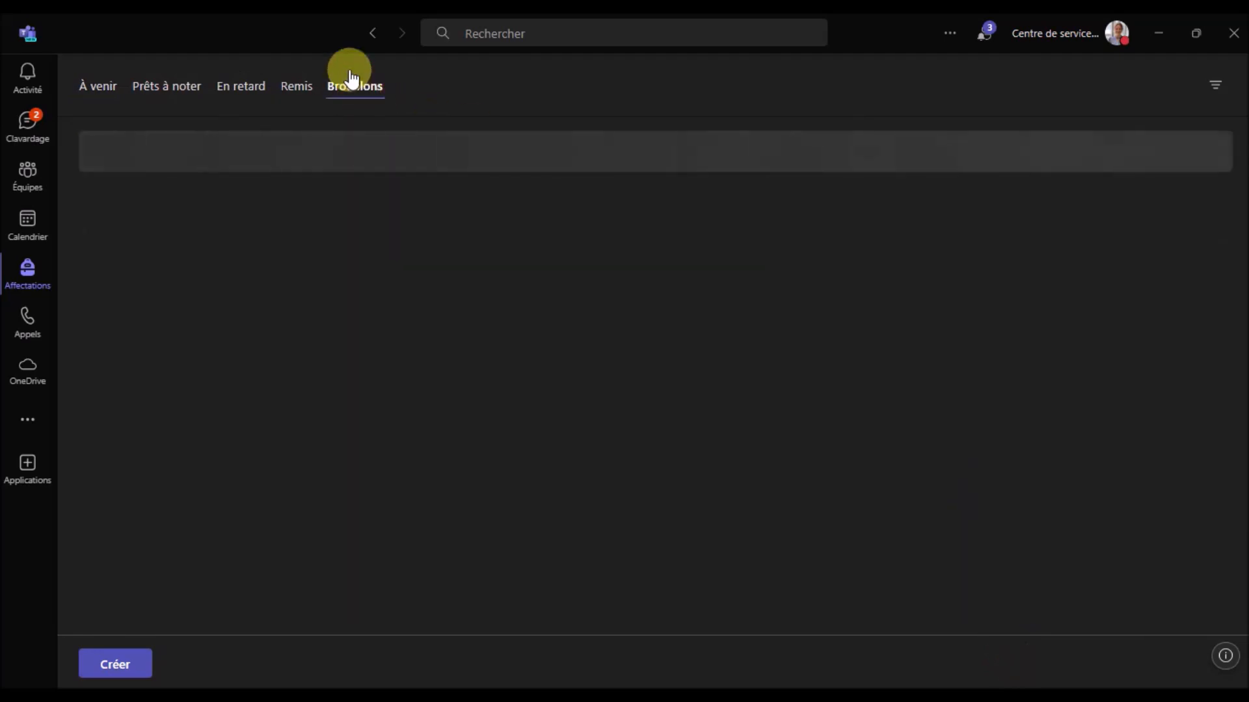